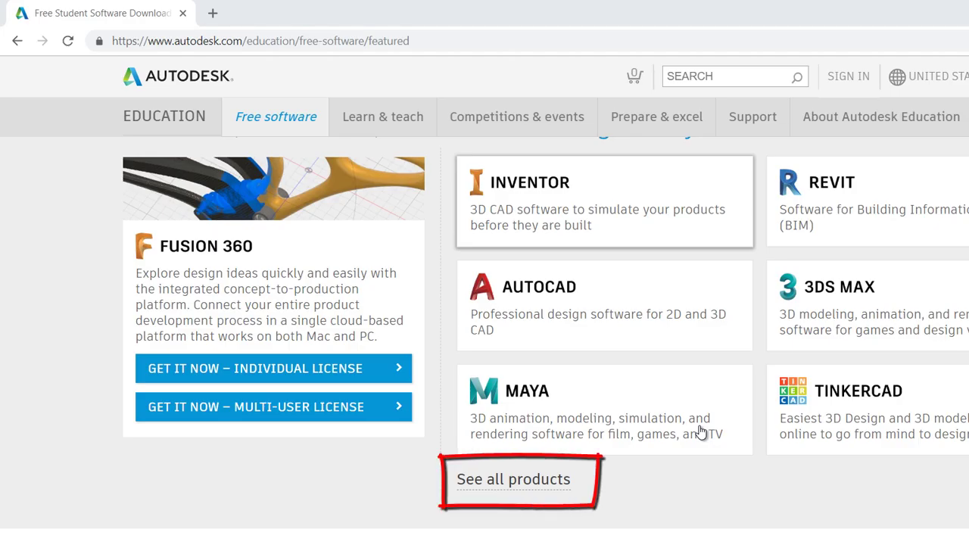
Step: Show the full free education products list and open the Civil 3D page
{"action": "left_click", "coordinate": [545, 483]}
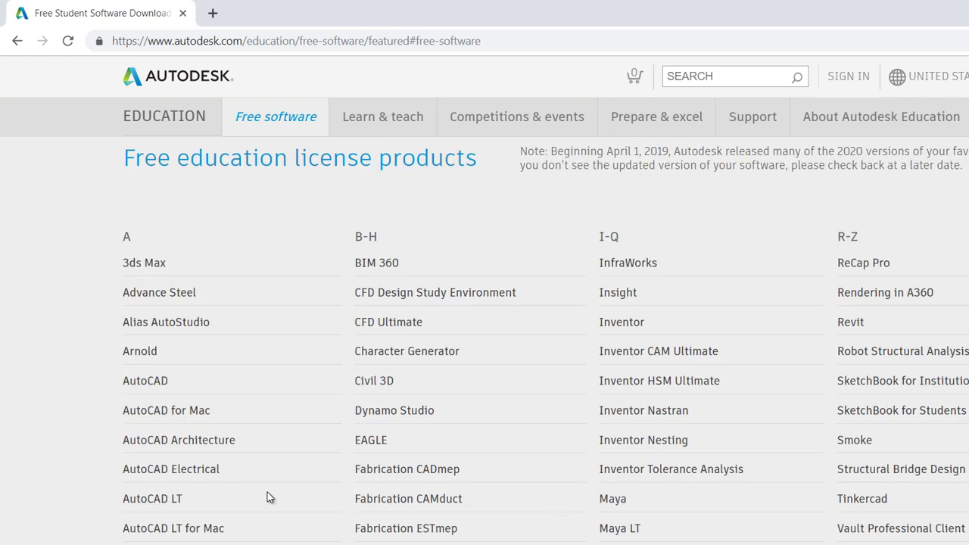
{"action": "scroll", "coordinate": [268, 492], "scroll_direction": "down", "scroll_amount": 2}
{"action": "scroll", "coordinate": [268, 492], "scroll_direction": "up", "scroll_amount": 2}
{"action": "scroll", "coordinate": [268, 493], "scroll_direction": "down", "scroll_amount": 1}
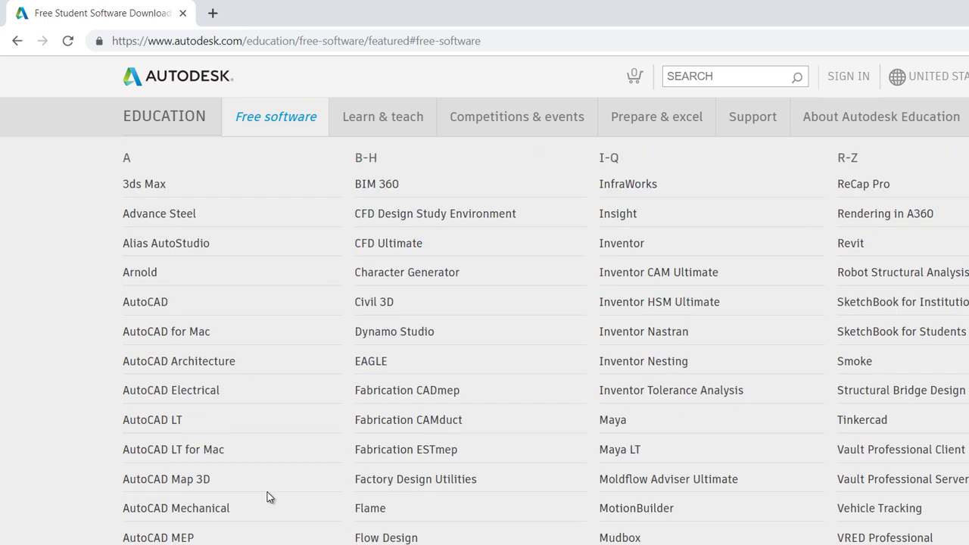
{"action": "left_click", "coordinate": [368, 303]}
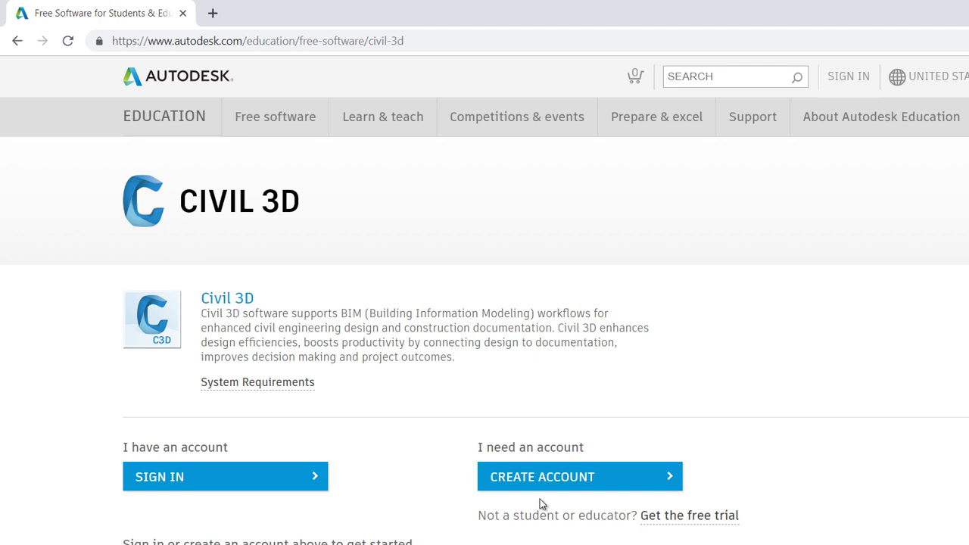
Step: Start a new account, choosing the institution's country and Student as educational role
{"action": "left_click", "coordinate": [555, 475]}
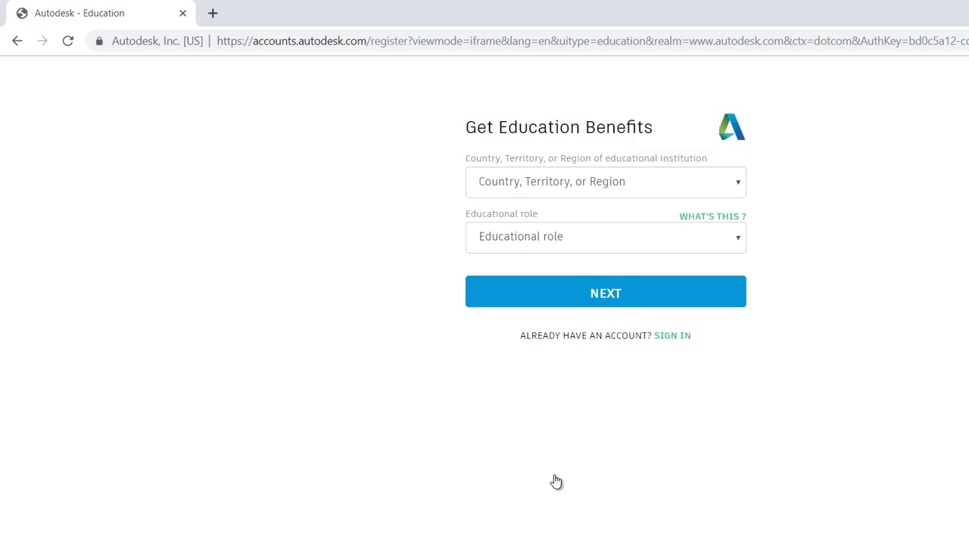
{"action": "left_click", "coordinate": [744, 184]}
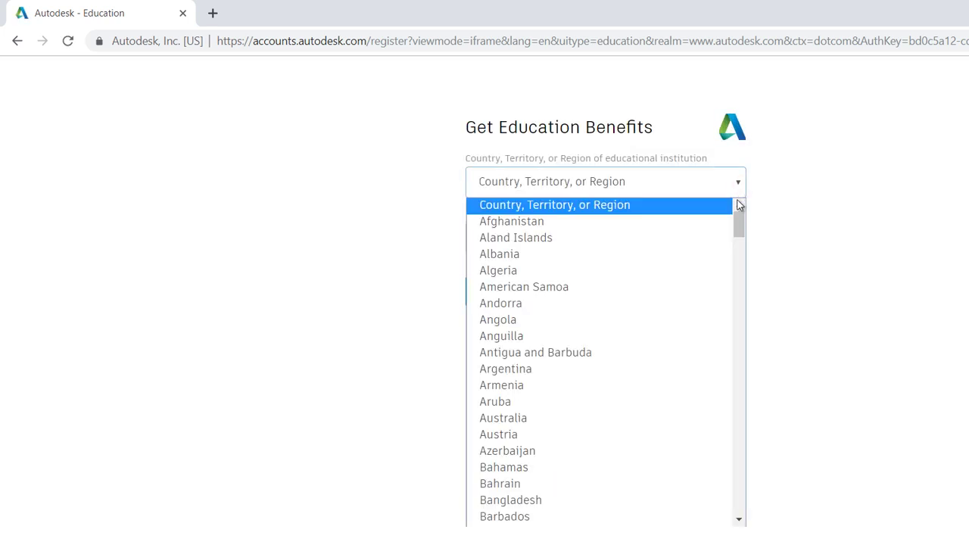
{"action": "left_click_drag", "start_coordinate": [738, 218], "coordinate": [739, 400]}
{"action": "left_click", "coordinate": [652, 245]}
{"action": "left_click", "coordinate": [652, 241]}
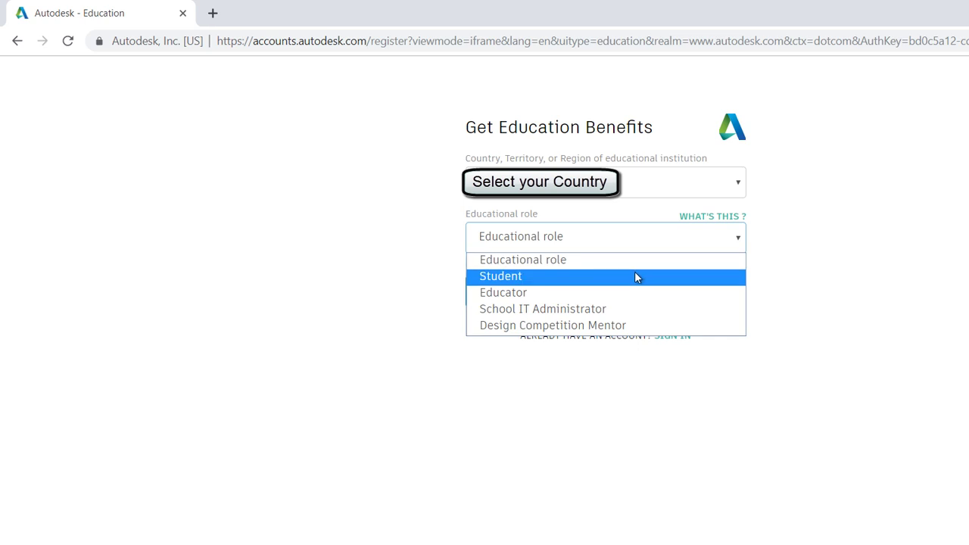
{"action": "left_click", "coordinate": [636, 276]}
{"action": "left_click", "coordinate": [568, 295]}
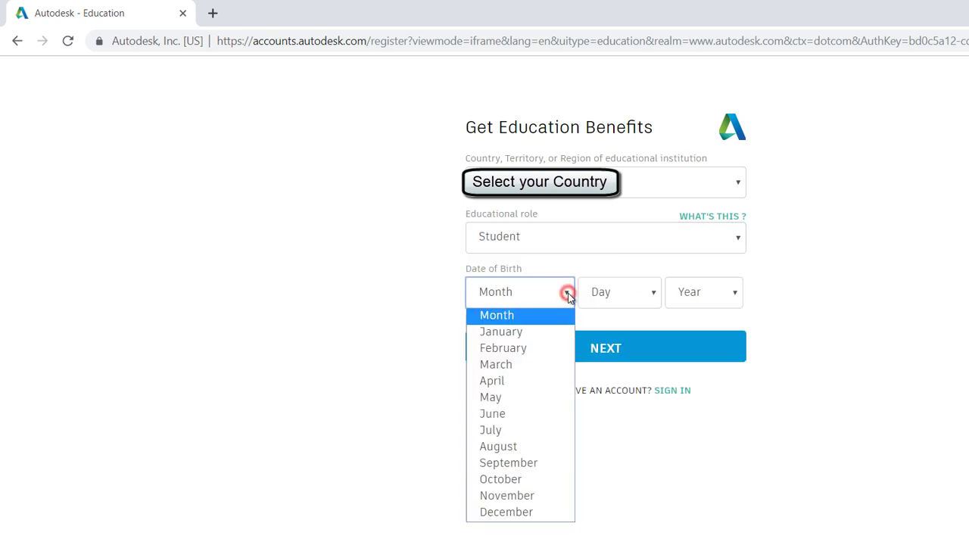
{"action": "left_click", "coordinate": [517, 382]}
{"action": "left_click", "coordinate": [621, 293]}
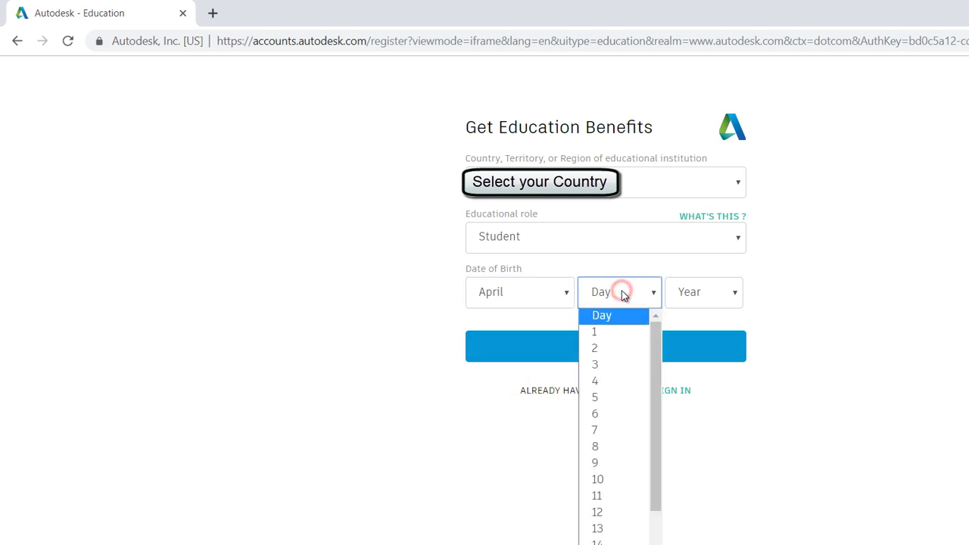
{"action": "left_click_drag", "start_coordinate": [656, 340], "coordinate": [649, 527]}
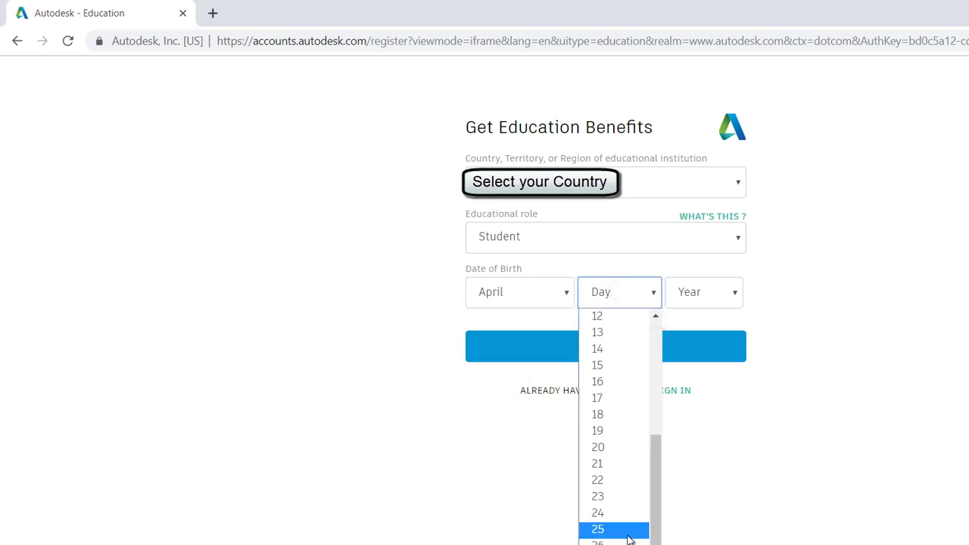
{"action": "left_click", "coordinate": [619, 543]}
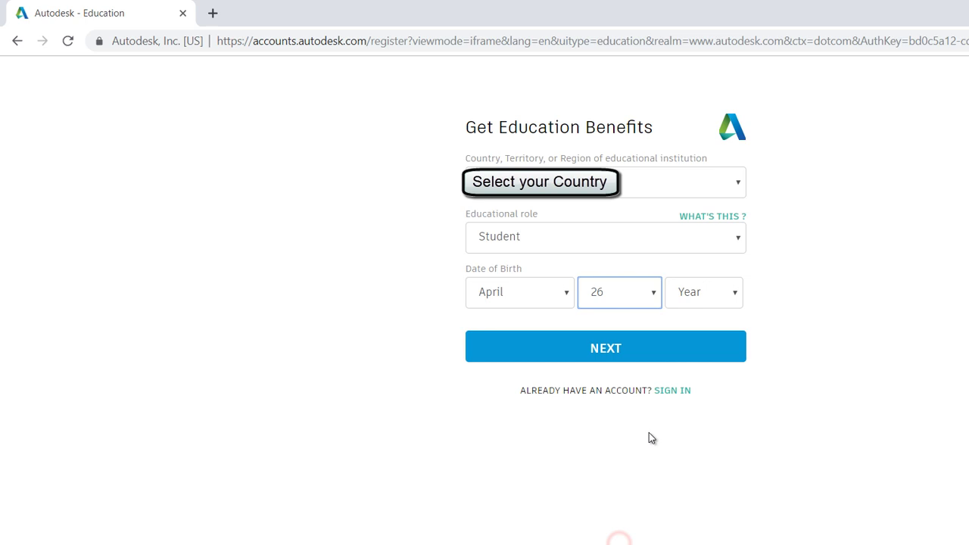
{"action": "left_click", "coordinate": [728, 295]}
{"action": "left_click_drag", "start_coordinate": [731, 337], "coordinate": [746, 453]}
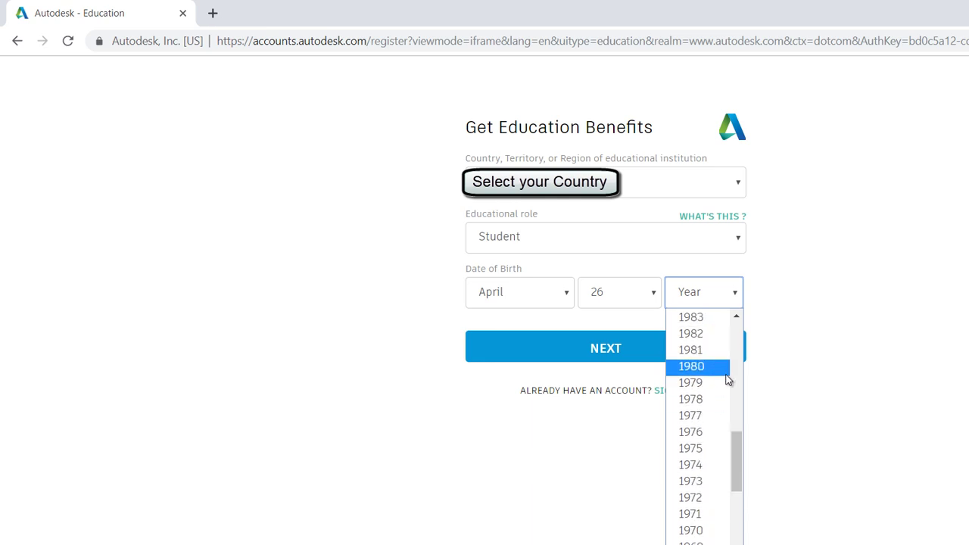
{"action": "scroll", "coordinate": [726, 379], "scroll_direction": "up", "scroll_amount": 3}
{"action": "left_click", "coordinate": [698, 443]}
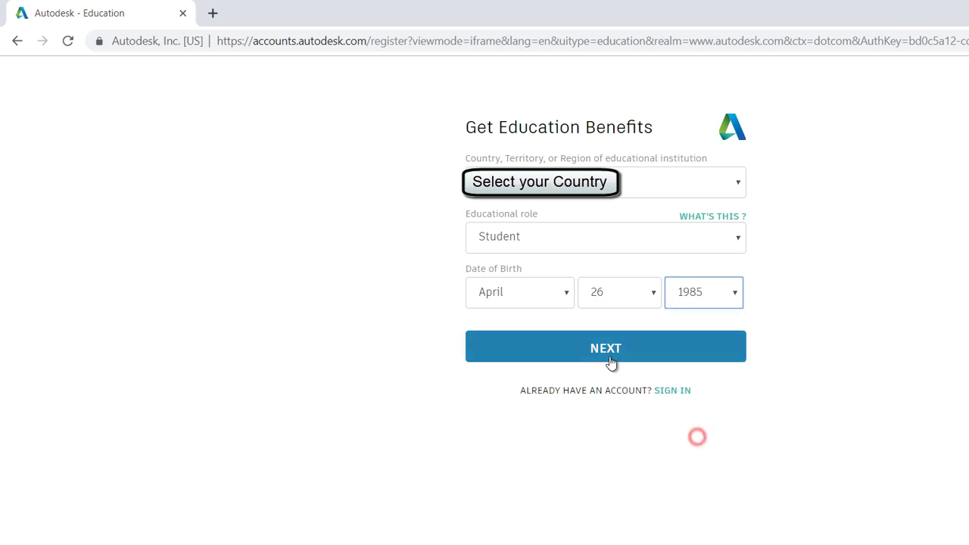
{"action": "left_click", "coordinate": [621, 352]}
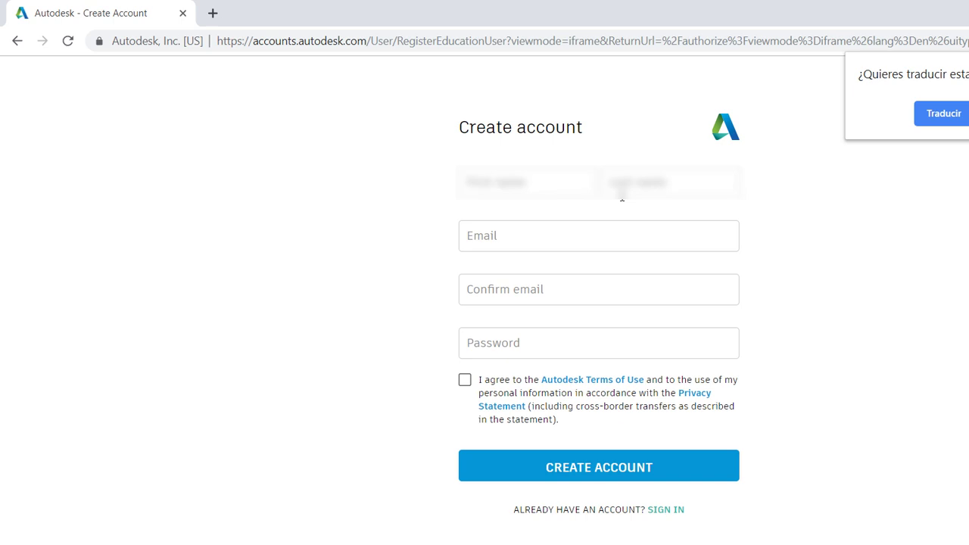
Step: Enter the first name, last name and e-mail address for the new account
{"action": "left_click", "coordinate": [518, 189]}
{"action": "type", "text": "Name"}
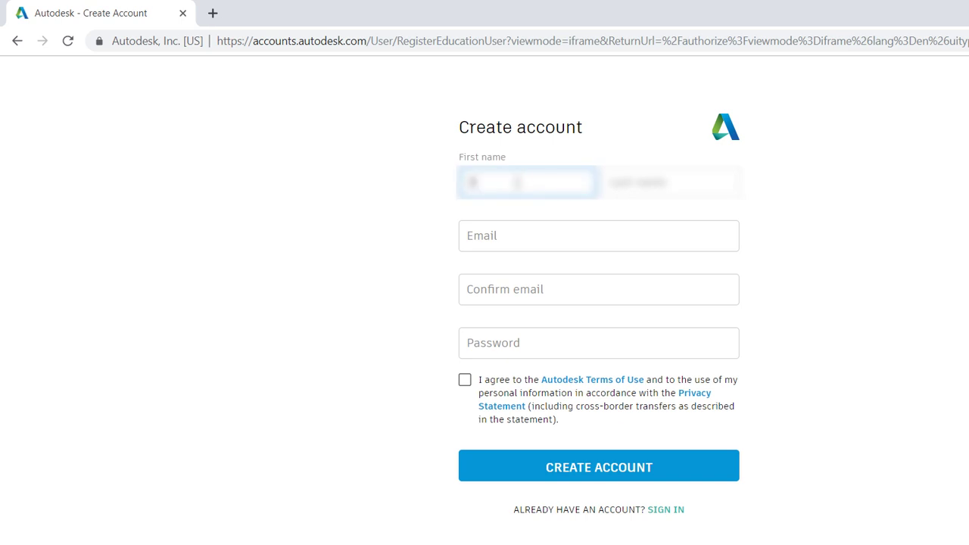
{"action": "key", "text": "Tab"}
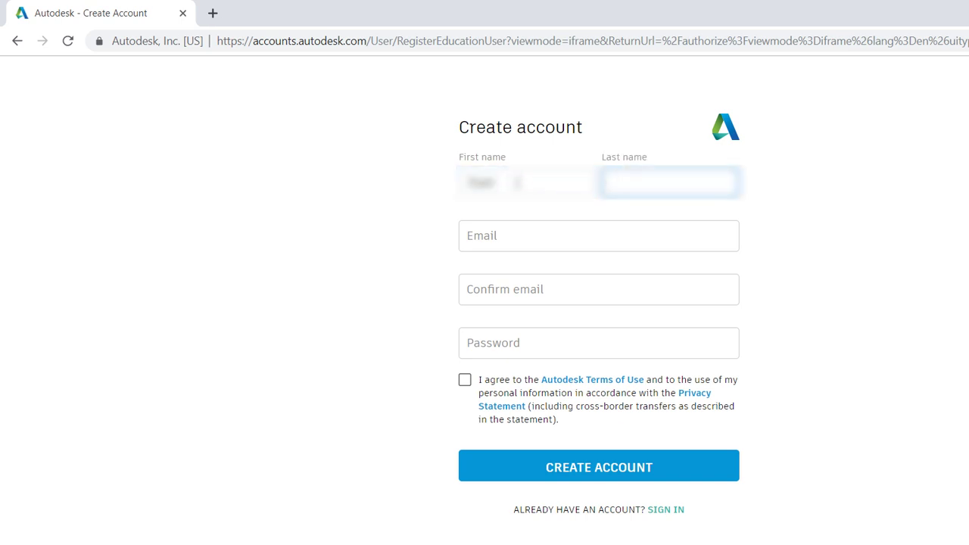
{"action": "type", "text": "Name"}
{"action": "key", "text": "Tab"}
{"action": "type", "text": "email"}
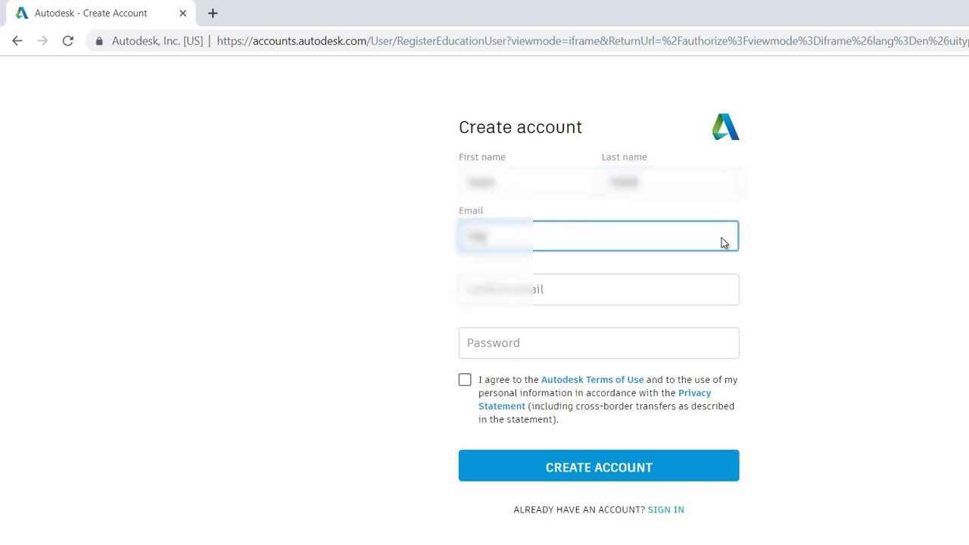
{"action": "type", "text": "@mail.com"}
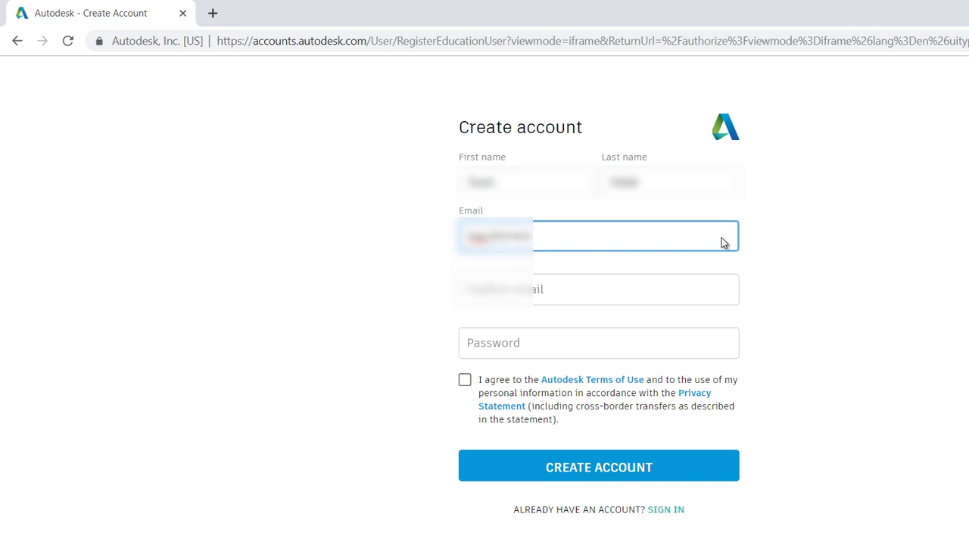
Step: Confirm the e-mail, enter a password, and accept the Terms of Use and Privacy Statement
{"action": "left_click", "coordinate": [635, 293]}
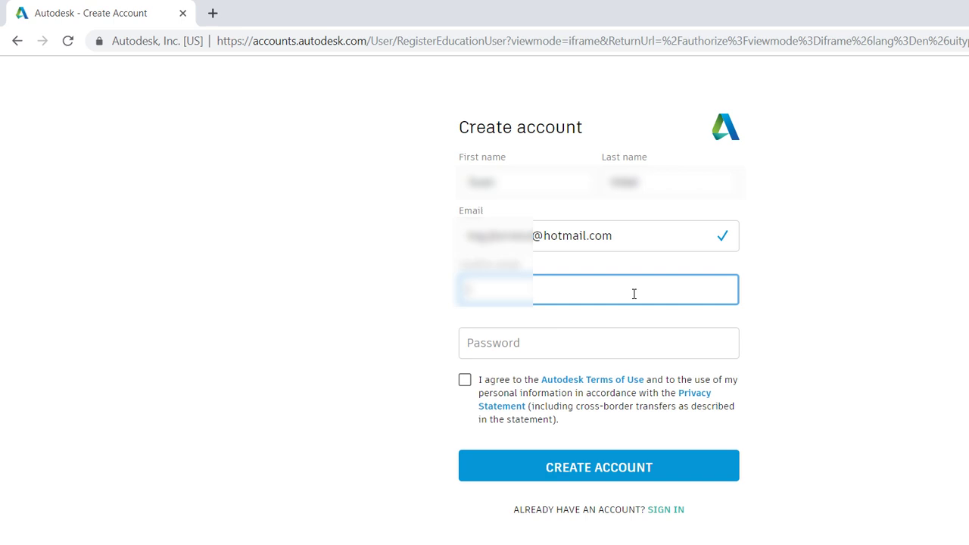
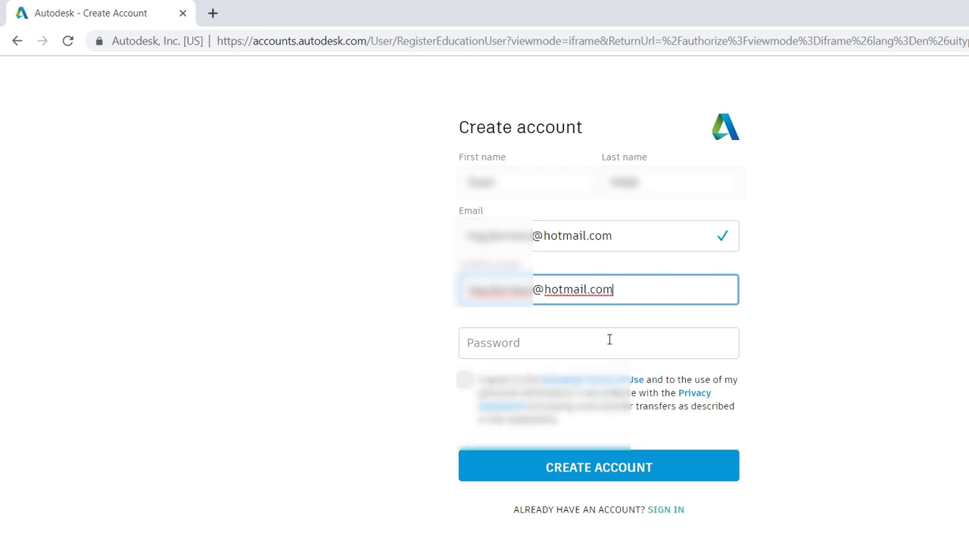
{"action": "left_click", "coordinate": [593, 350]}
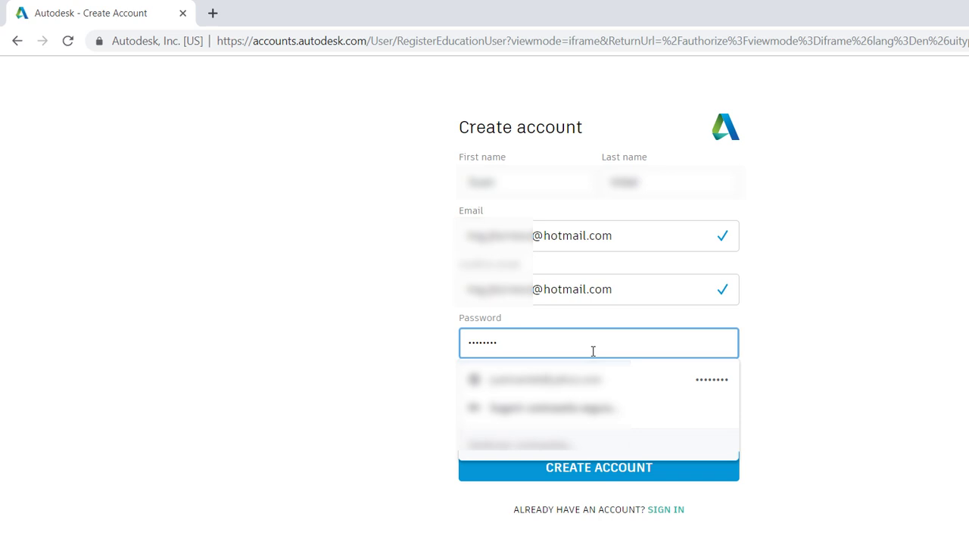
{"action": "key", "text": "Tab"}
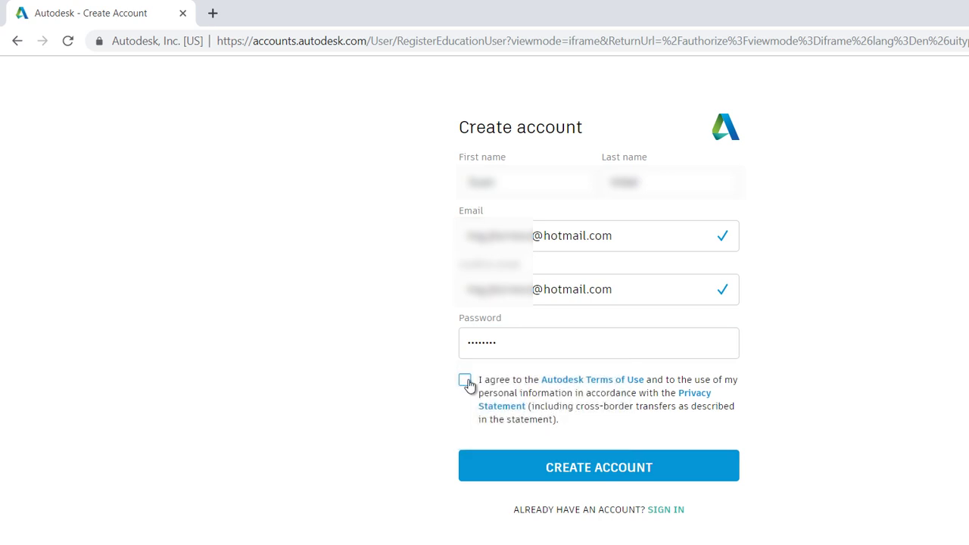
{"action": "left_click", "coordinate": [465, 380]}
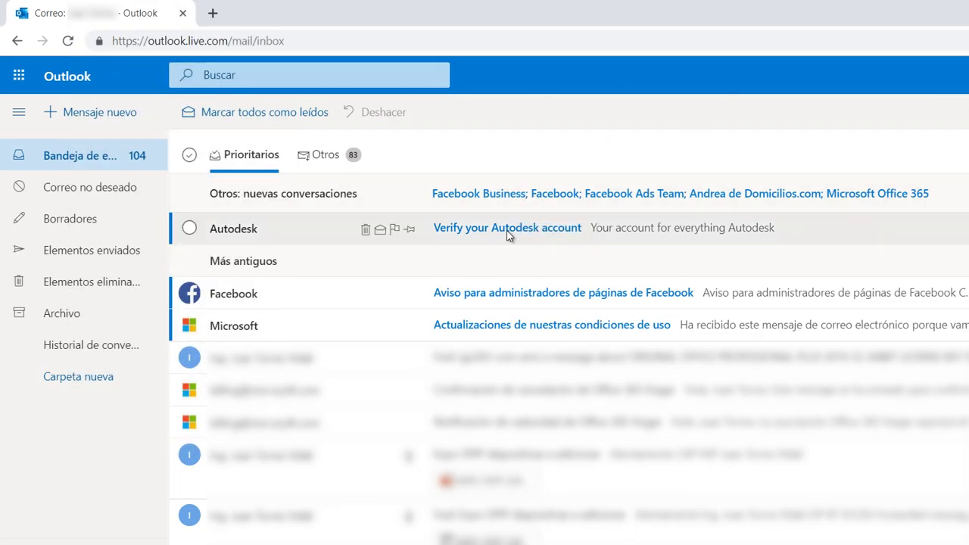
Step: Open Autodesk's 'Verify your Autodesk account' e-mail in the Outlook inbox
{"action": "left_click", "coordinate": [512, 234]}
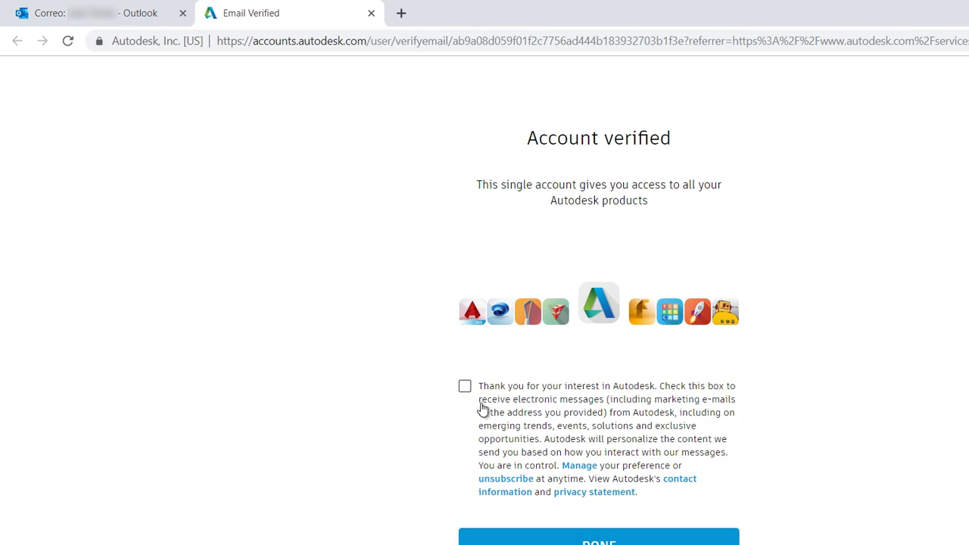
Step: Opt in to Autodesk messages and confirm the verified account with DONE
{"action": "left_click", "coordinate": [464, 387]}
{"action": "left_click", "coordinate": [548, 537]}
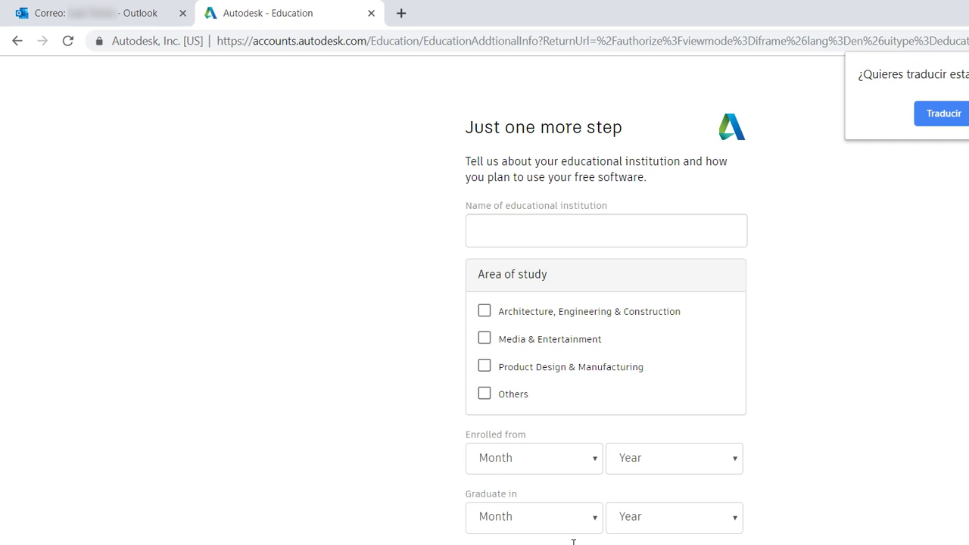
Step: Enter 'Universidad' as the institution and choose Architecture, Engineering & Construction as area of study
{"action": "left_click", "coordinate": [578, 237]}
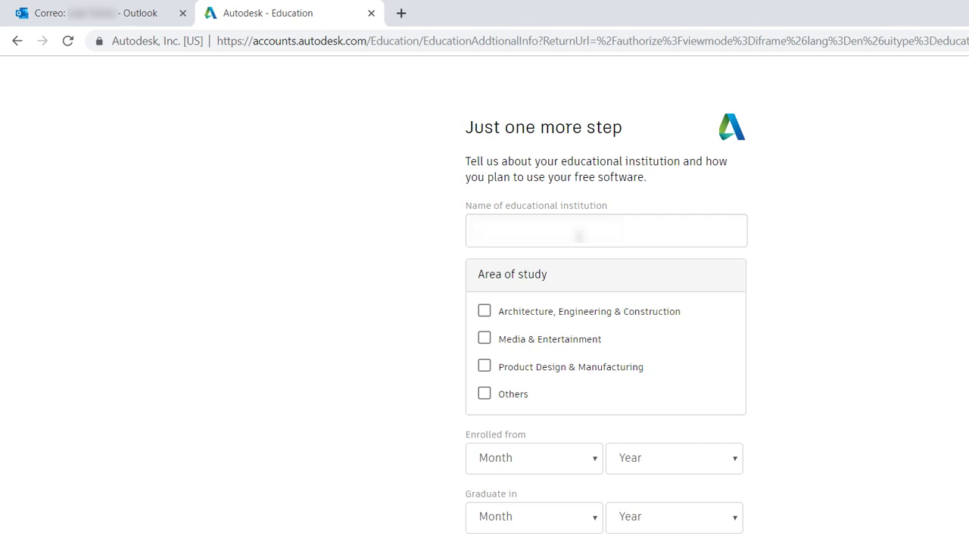
{"action": "type", "text": "Univers"}
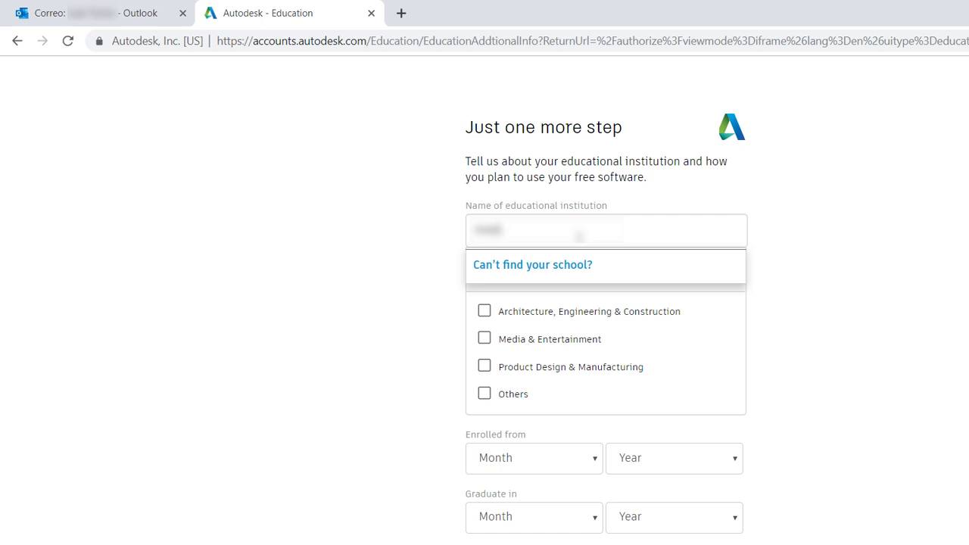
{"action": "type", "text": "idad"}
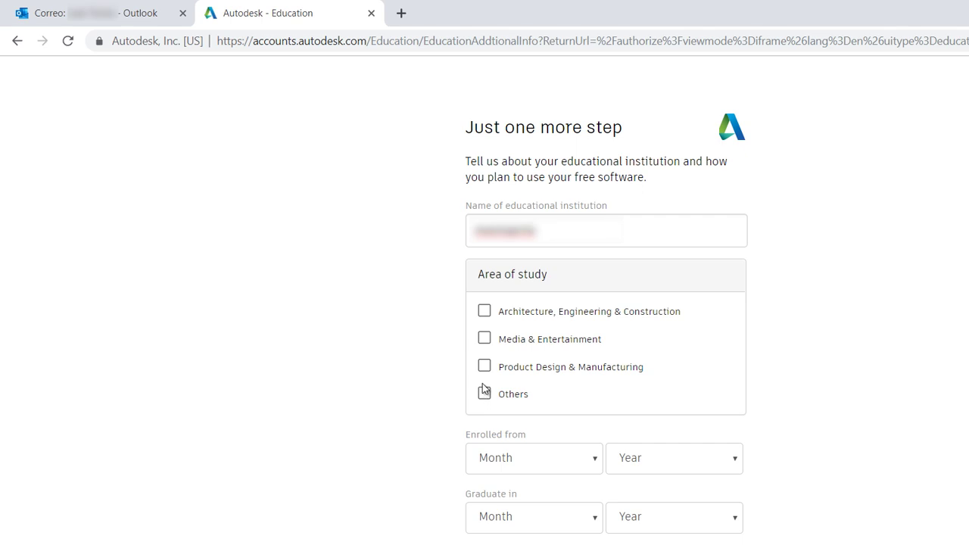
{"action": "left_click", "coordinate": [486, 317]}
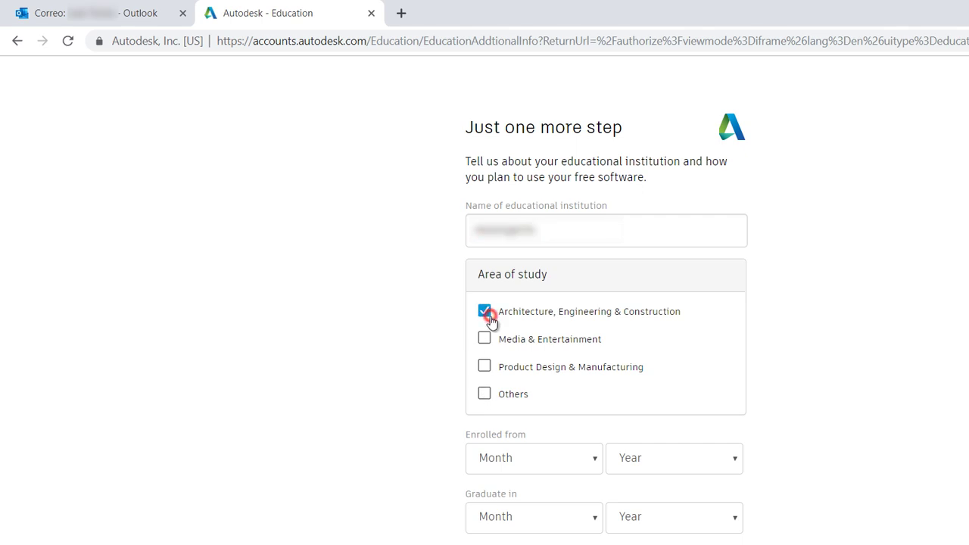
Step: Set enrollment to May 2019 and graduation to December 2020
{"action": "left_click", "coordinate": [582, 459]}
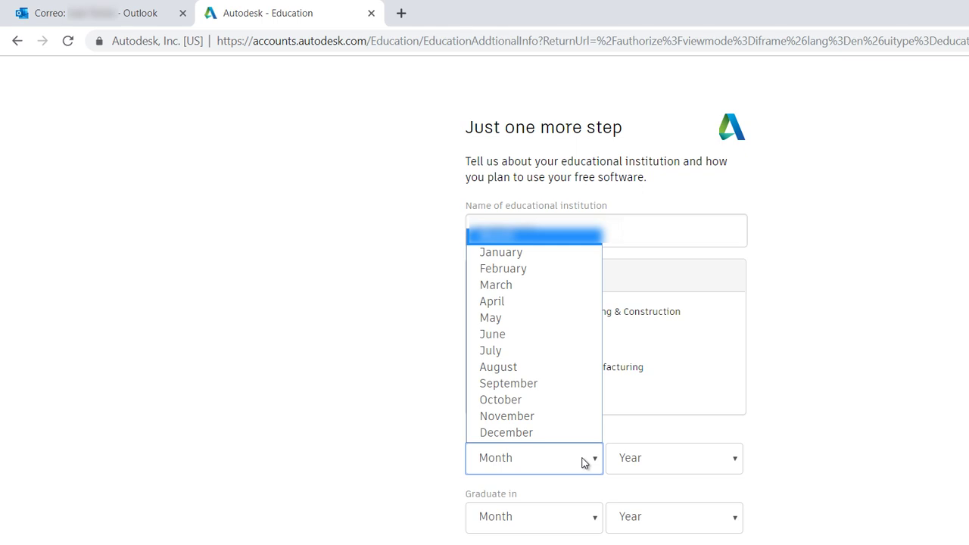
{"action": "left_click", "coordinate": [542, 318]}
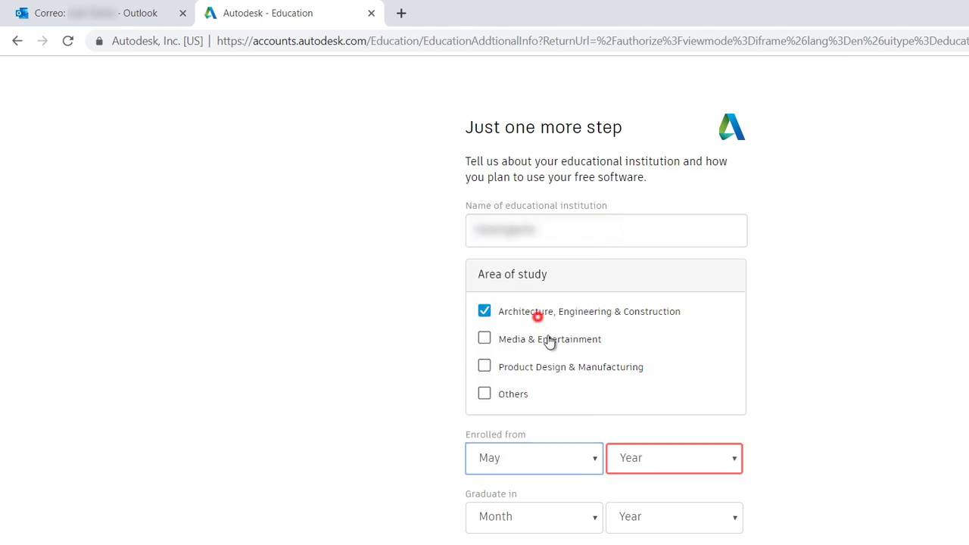
{"action": "left_click", "coordinate": [625, 459]}
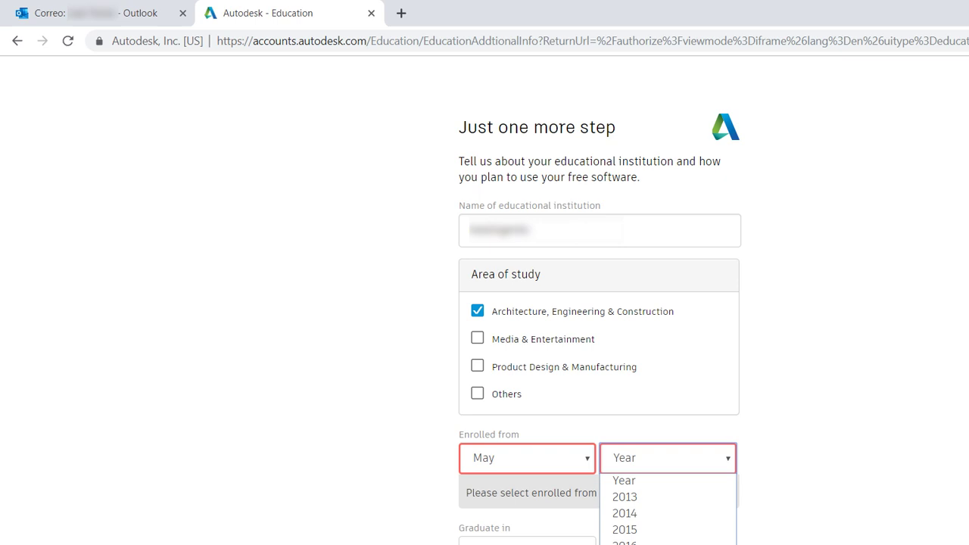
{"action": "left_click", "coordinate": [626, 542]}
{"action": "left_click", "coordinate": [580, 531]}
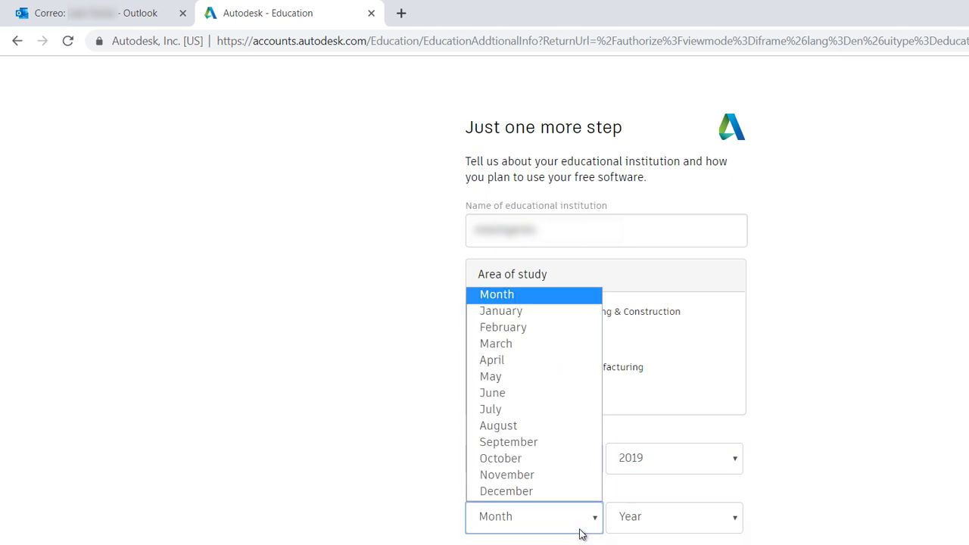
{"action": "left_click", "coordinate": [549, 498]}
{"action": "left_click", "coordinate": [639, 522]}
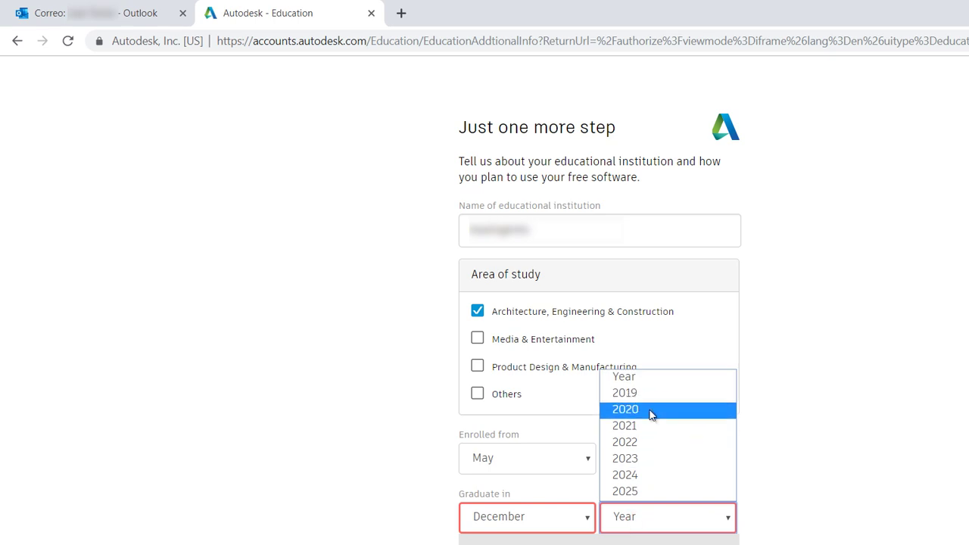
{"action": "left_click", "coordinate": [649, 410]}
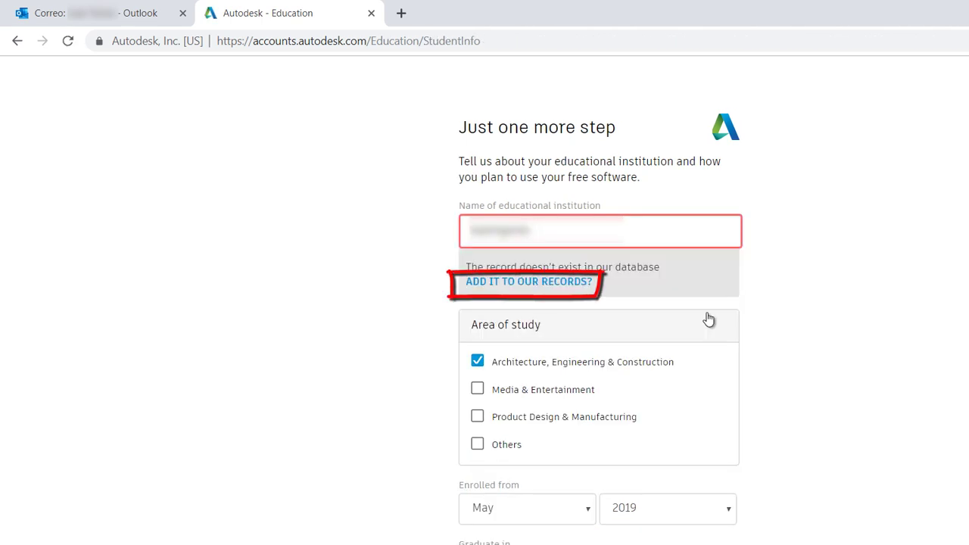
Step: Add a new institution named 'Senati Lima' and select its institution type
{"action": "left_click", "coordinate": [578, 284]}
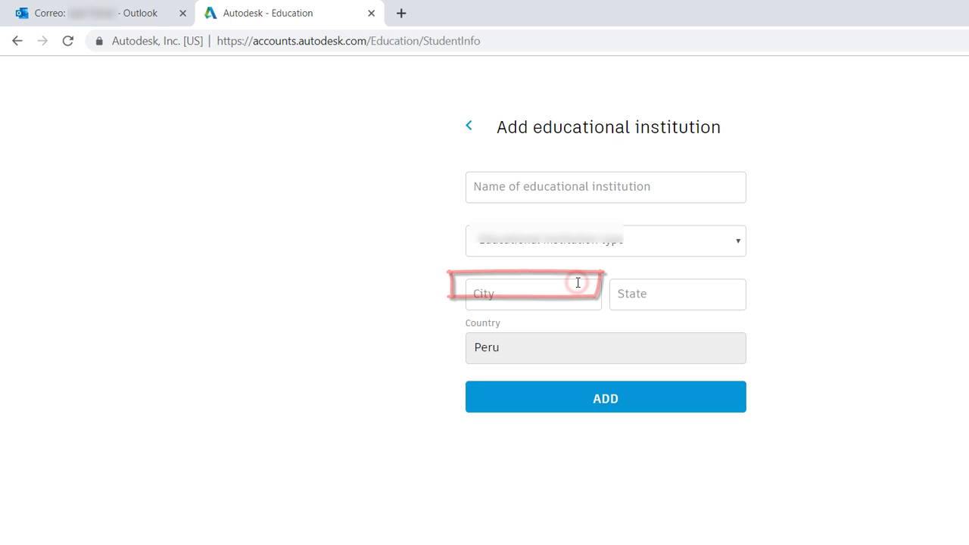
{"action": "left_click", "coordinate": [627, 188]}
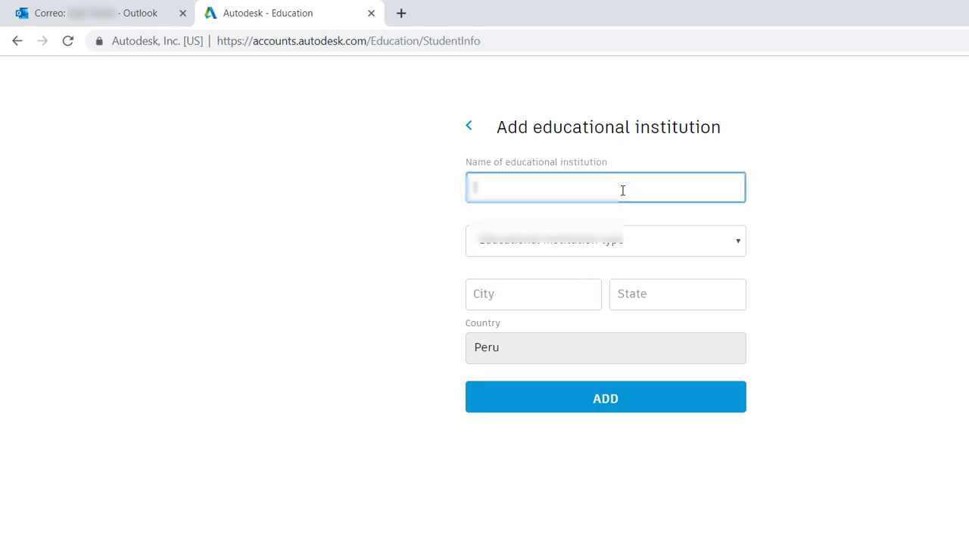
{"action": "type", "text": "Senati Lima"}
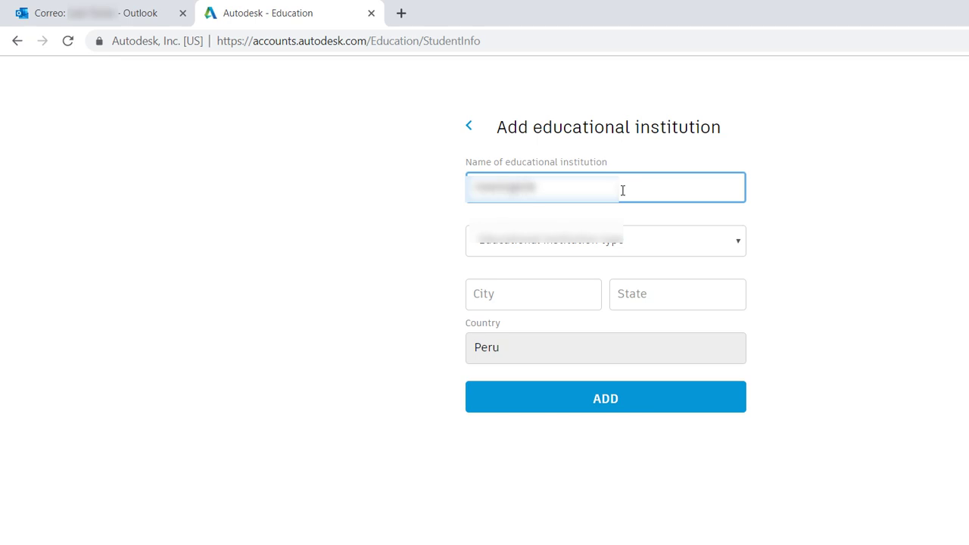
{"action": "left_click", "coordinate": [621, 227]}
{"action": "left_click", "coordinate": [619, 260]}
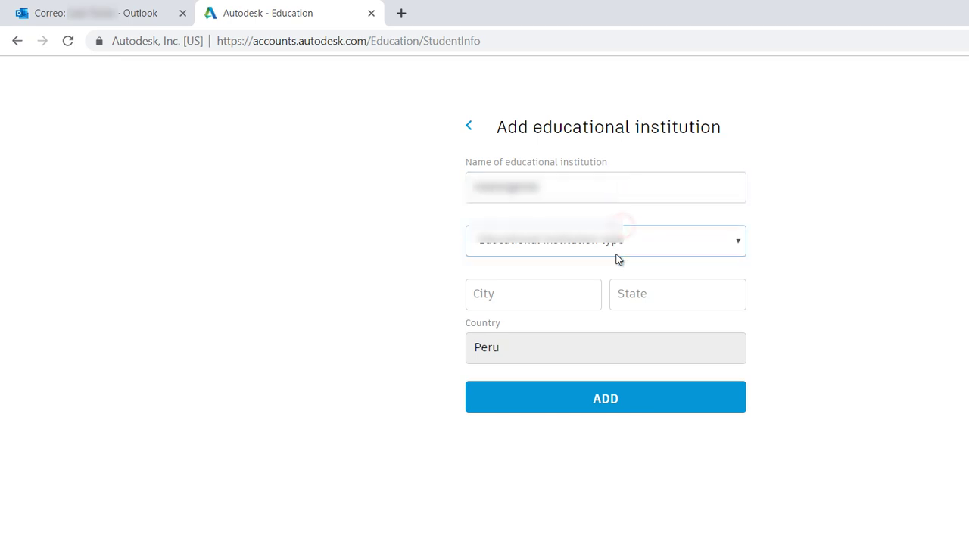
Step: Enter City 'Lima' and State 'Lima', then add the institution to the records
{"action": "left_click", "coordinate": [570, 294]}
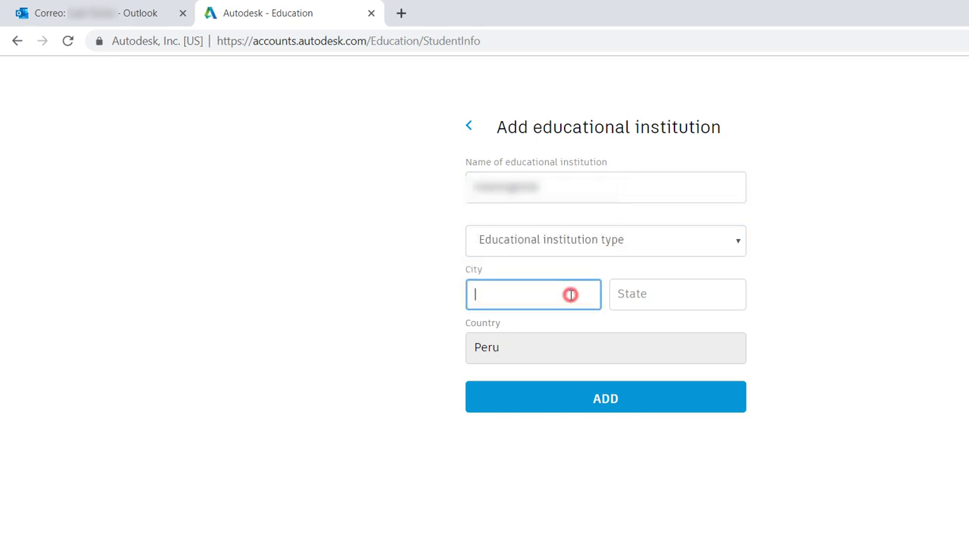
{"action": "left_click", "coordinate": [880, 331]}
{"action": "left_click", "coordinate": [566, 295]}
{"action": "type", "text": "Lima"}
{"action": "left_click", "coordinate": [656, 300]}
{"action": "type", "text": "L"}
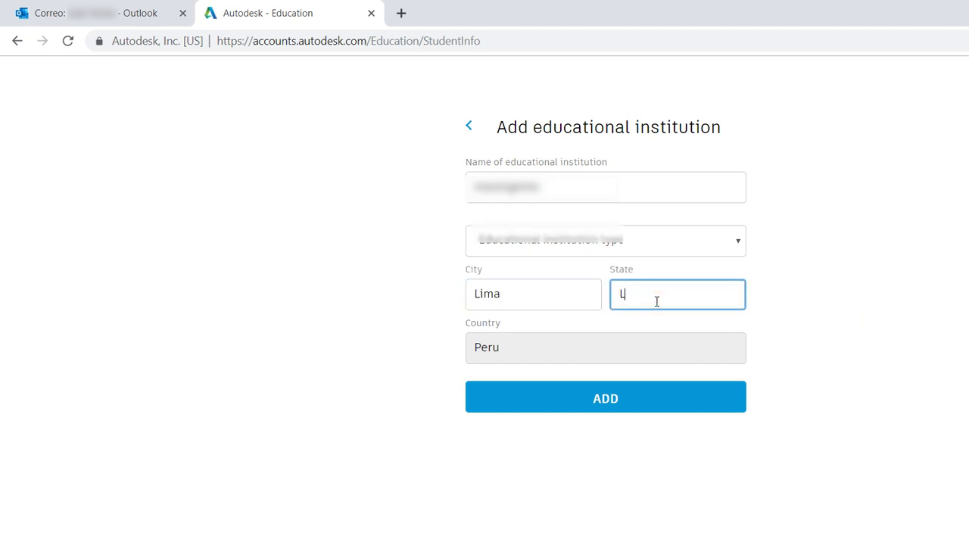
{"action": "type", "text": "ima"}
{"action": "left_click", "coordinate": [628, 398]}
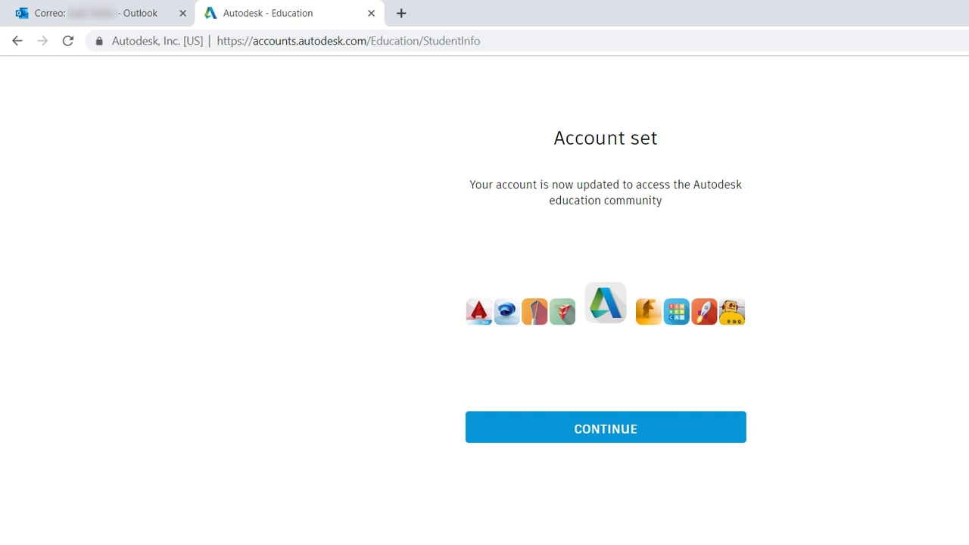
Step: Choose version AutoCAD Civil 3D 2020, operating system Windows 64-bit and language English
{"action": "left_click", "coordinate": [641, 435]}
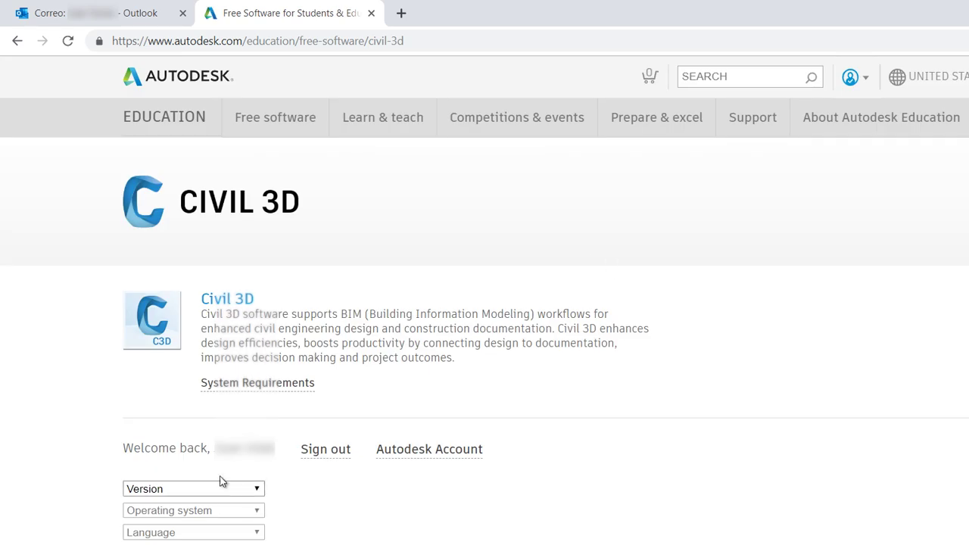
{"action": "scroll", "coordinate": [246, 382], "scroll_direction": "down", "scroll_amount": 2}
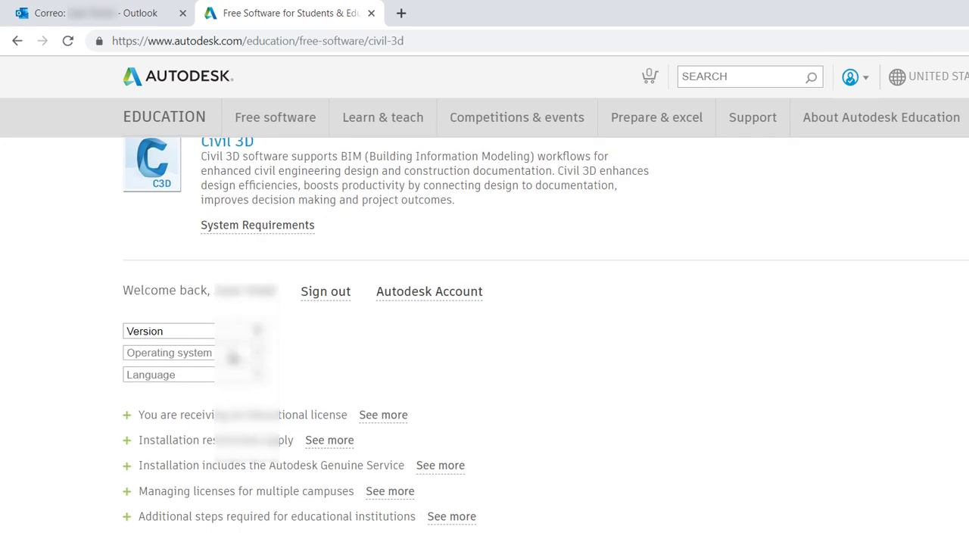
{"action": "left_click", "coordinate": [232, 333]}
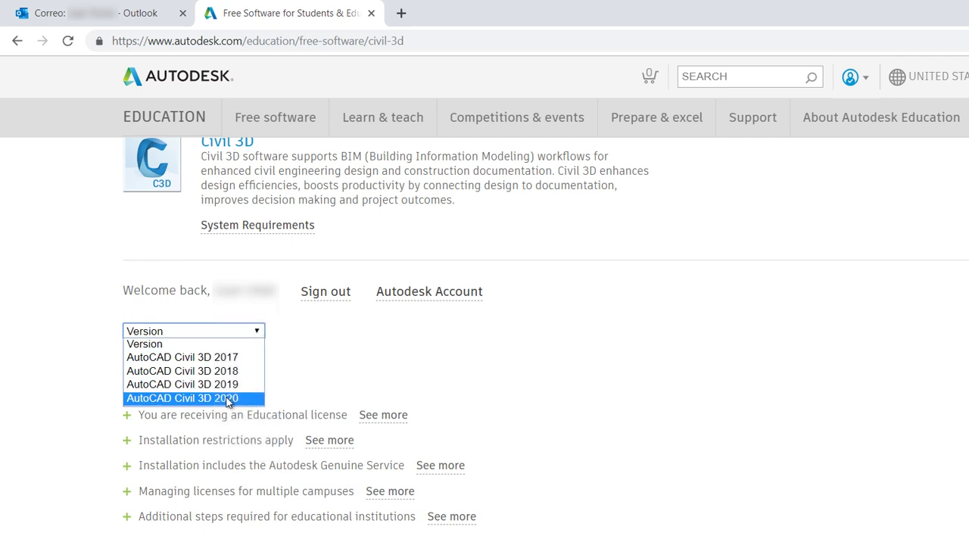
{"action": "left_click", "coordinate": [227, 401]}
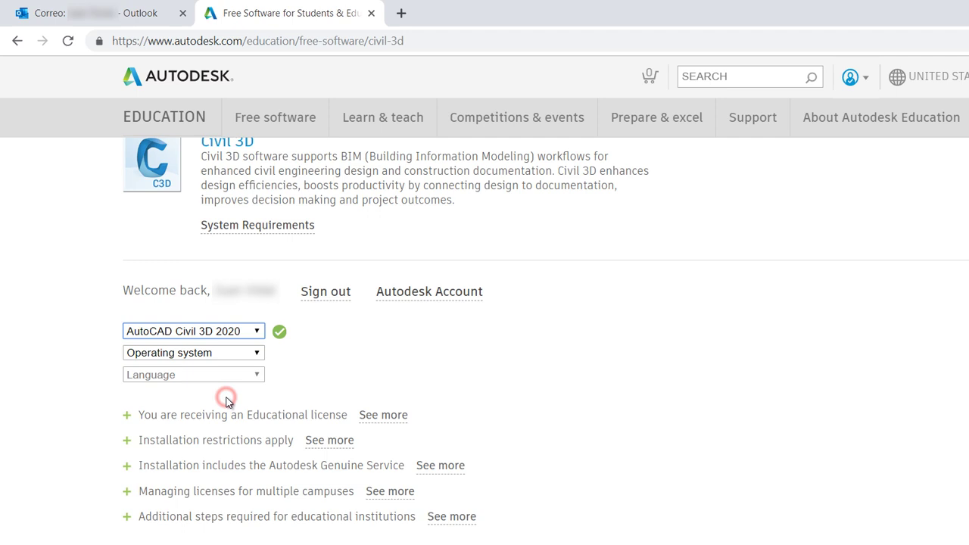
{"action": "left_click", "coordinate": [243, 356]}
{"action": "left_click", "coordinate": [243, 355]}
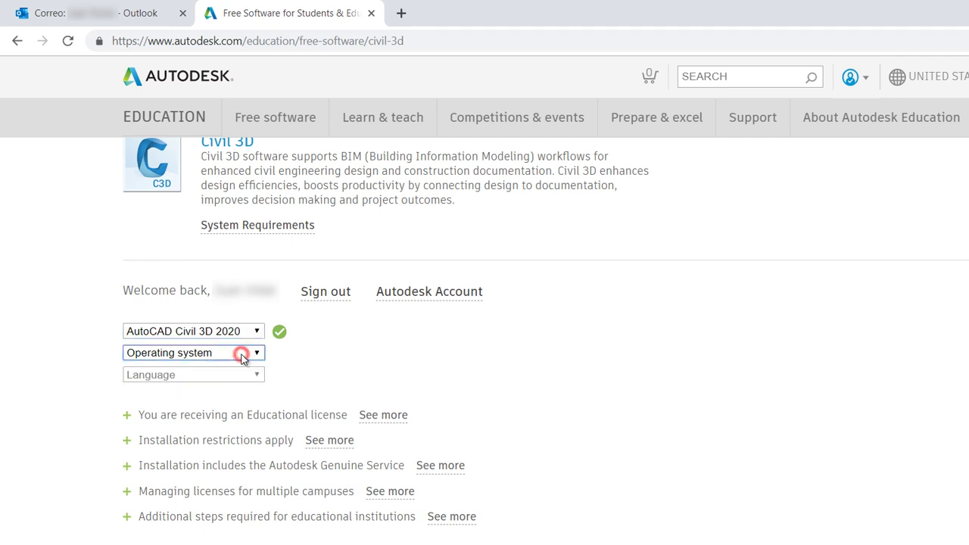
{"action": "left_click", "coordinate": [242, 355]}
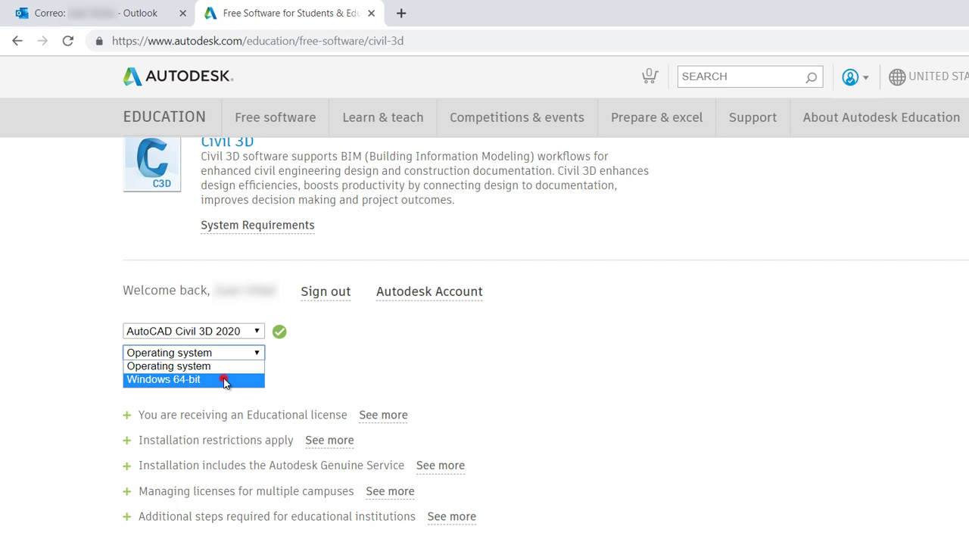
{"action": "left_click", "coordinate": [224, 380]}
{"action": "left_click", "coordinate": [211, 375]}
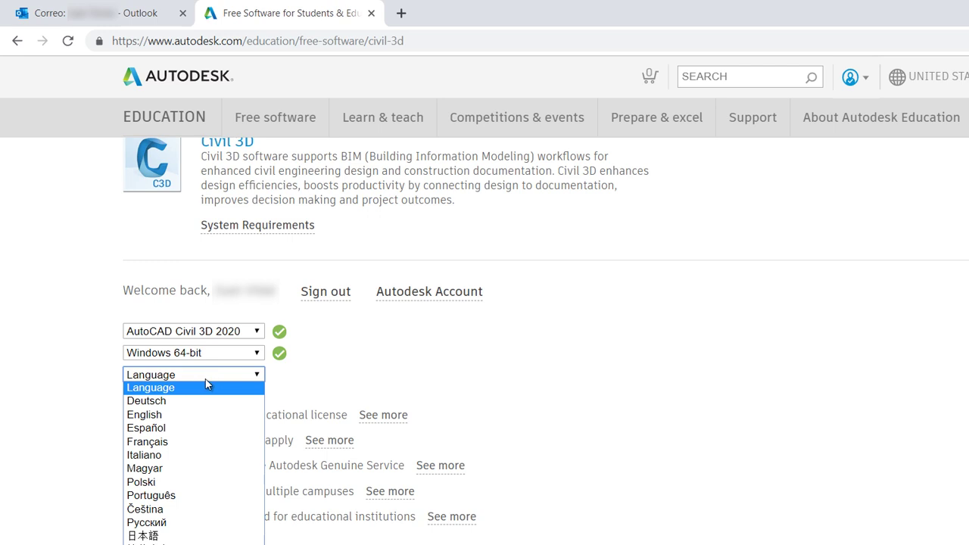
{"action": "left_click", "coordinate": [184, 415]}
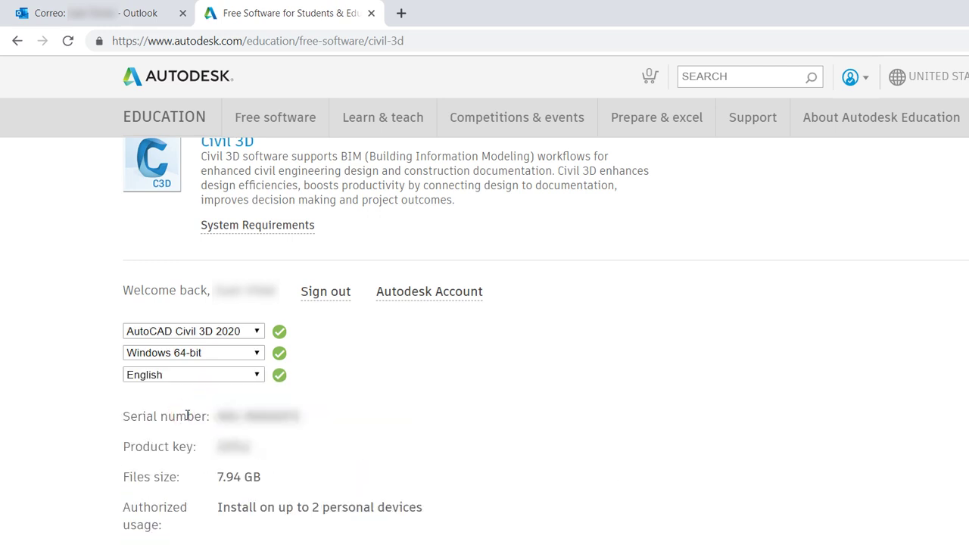
Step: Start a browser download of the Civil 3D 2020 installer
{"action": "scroll", "coordinate": [187, 415], "scroll_direction": "down", "scroll_amount": 3}
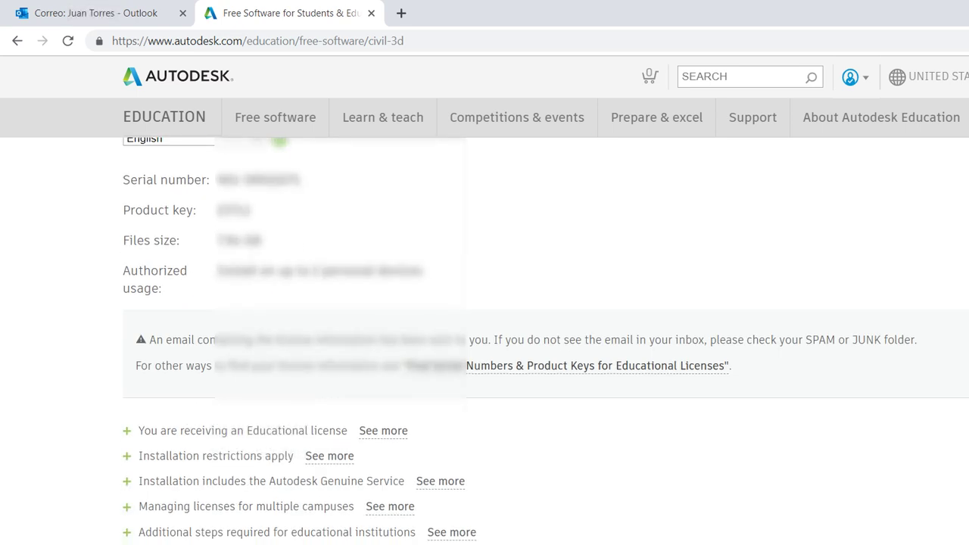
{"action": "scroll", "coordinate": [219, 454], "scroll_direction": "down", "scroll_amount": 2}
{"action": "mouse_move", "coordinate": [219, 447]}
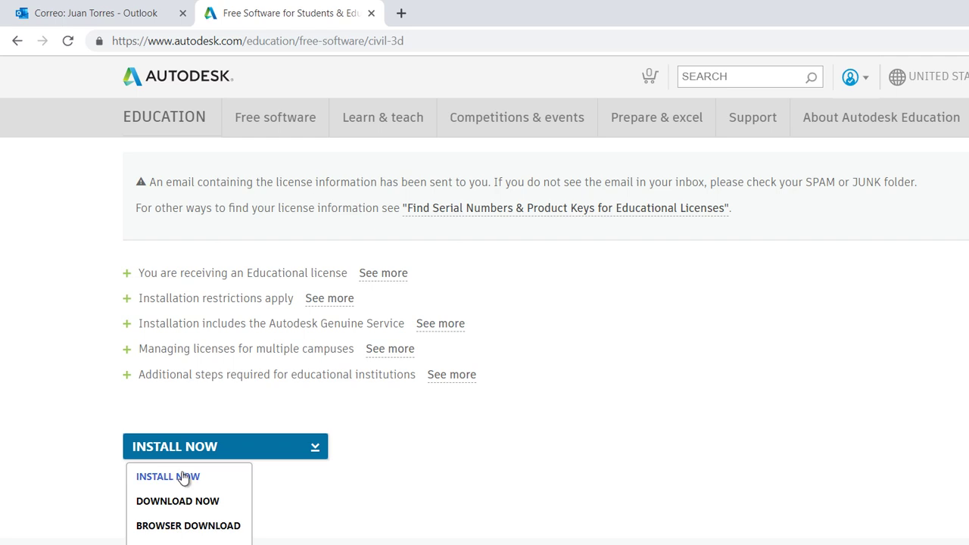
{"action": "left_click", "coordinate": [182, 530]}
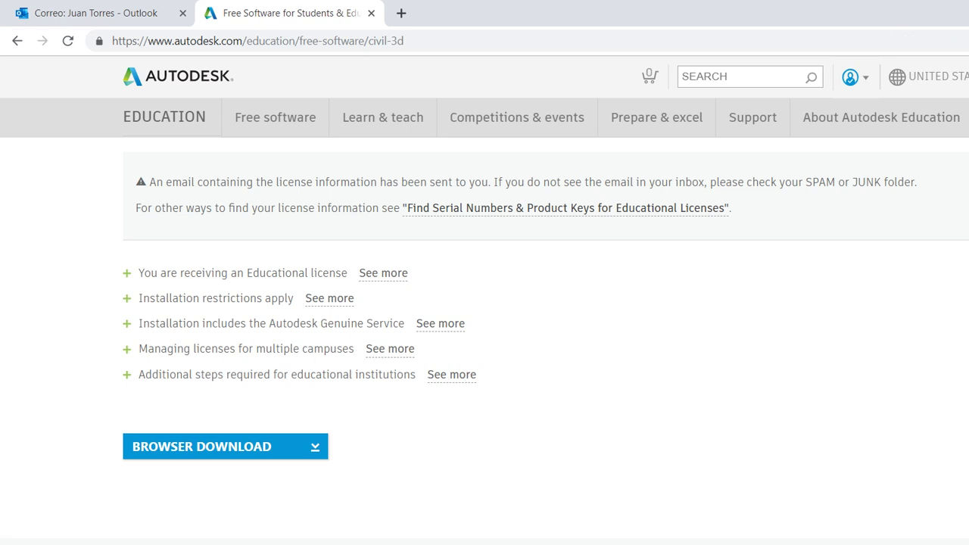
Step: Check the download progress, then switch the install method to INSTALL NOW
{"action": "key", "text": "ctrl+j"}
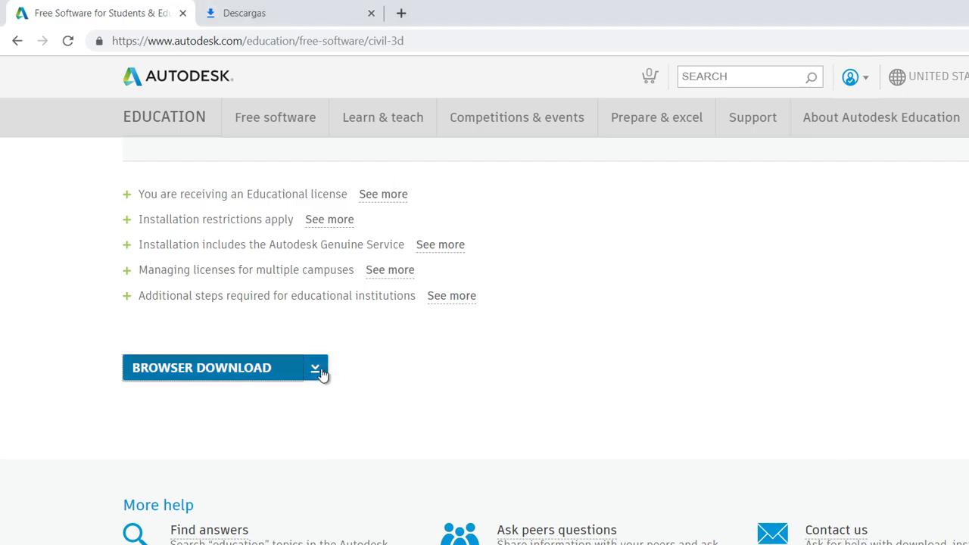
{"action": "left_click", "coordinate": [321, 372]}
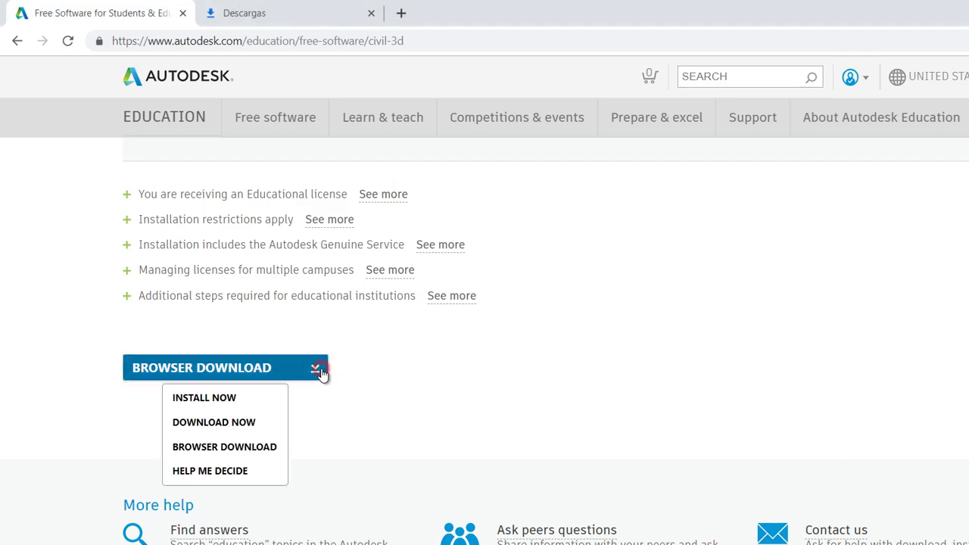
{"action": "left_click", "coordinate": [219, 397]}
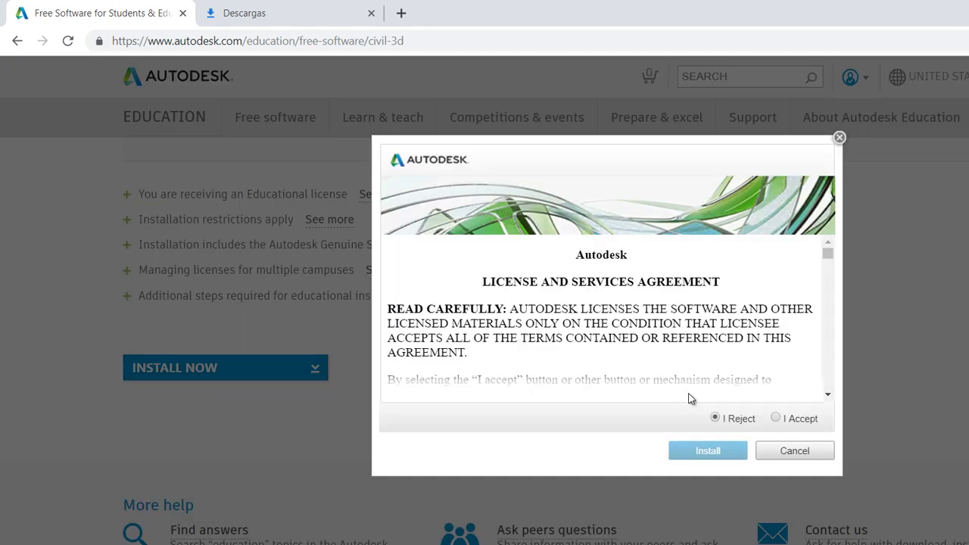
Step: Accept the License and Services Agreement and start the Civil 3D 2020 install
{"action": "left_click", "coordinate": [777, 419]}
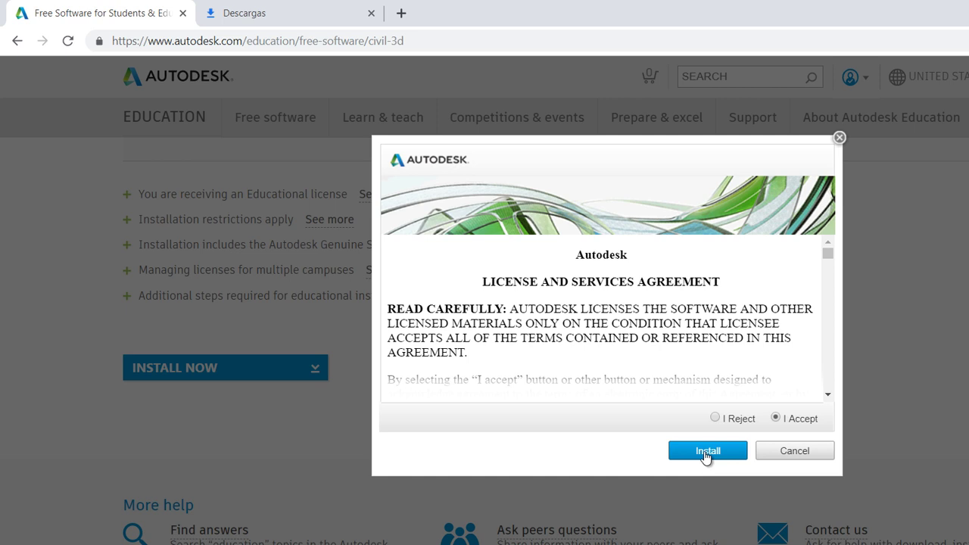
{"action": "left_click", "coordinate": [707, 451]}
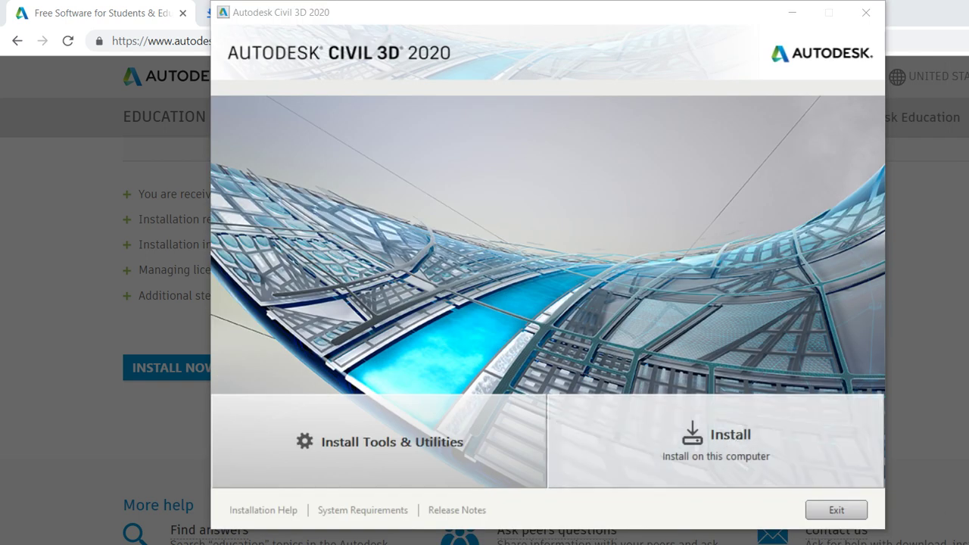
Step: Install Civil 3D 2020 on this computer with the default configuration until installation completes
{"action": "left_click", "coordinate": [724, 434]}
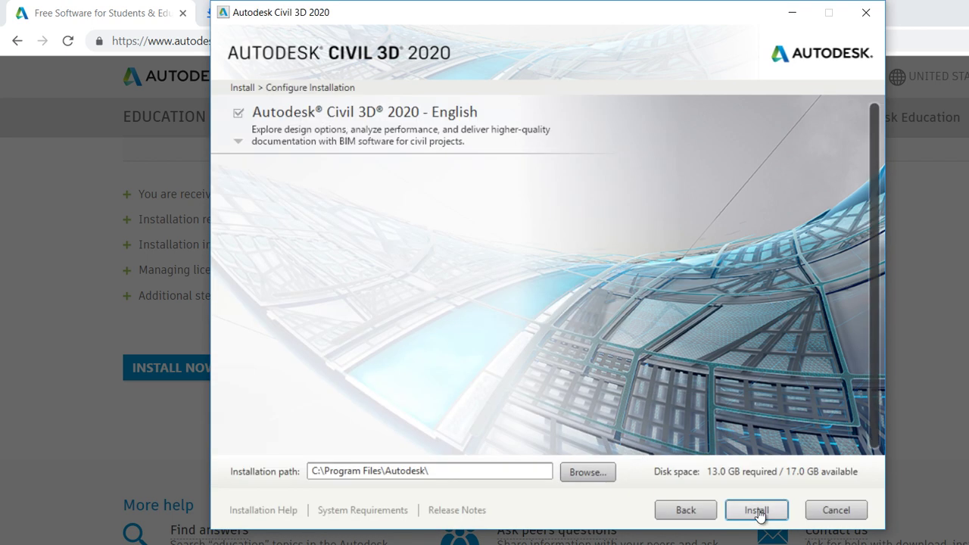
{"action": "left_click", "coordinate": [757, 512]}
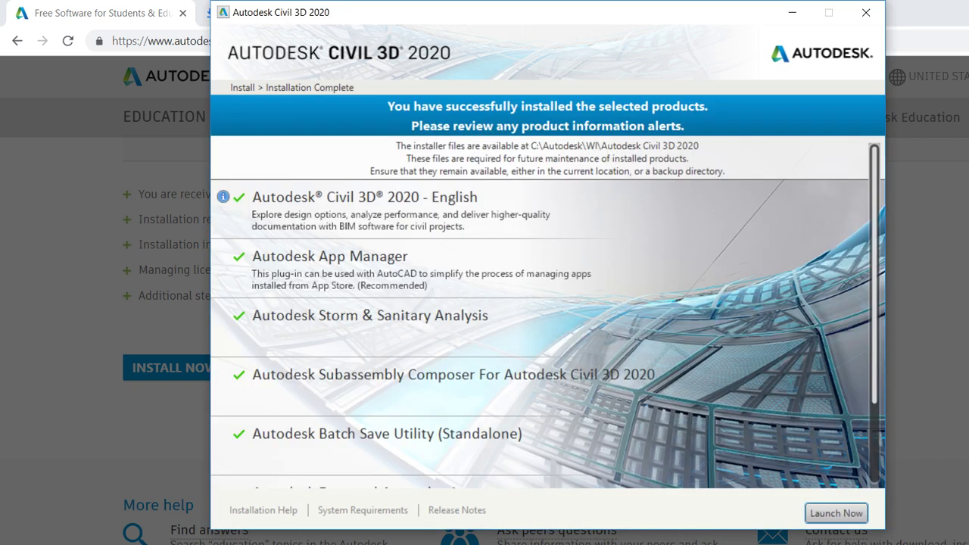
Step: Launch Civil 3D 2020 and agree to the Autodesk privacy statement
{"action": "left_click", "coordinate": [846, 514]}
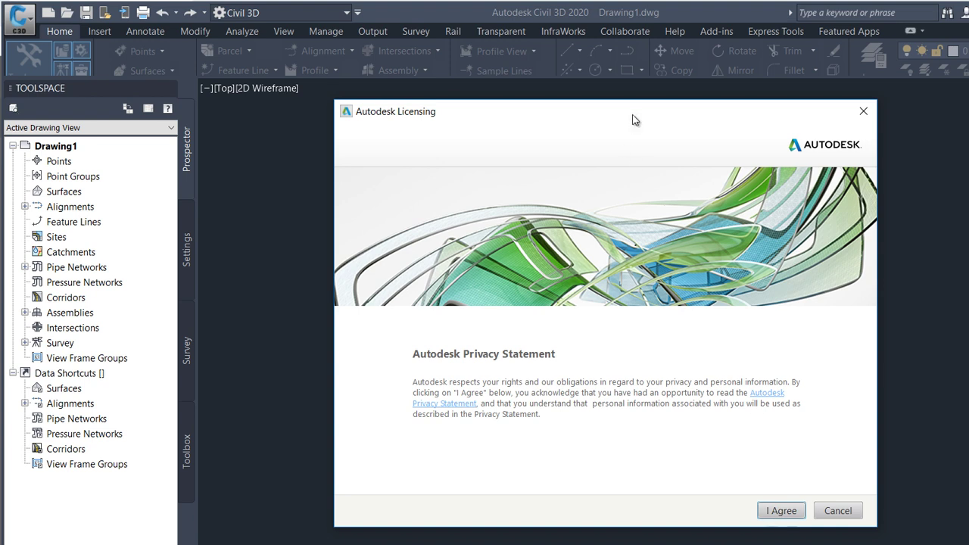
{"action": "left_click_drag", "start_coordinate": [635, 118], "coordinate": [488, 77]}
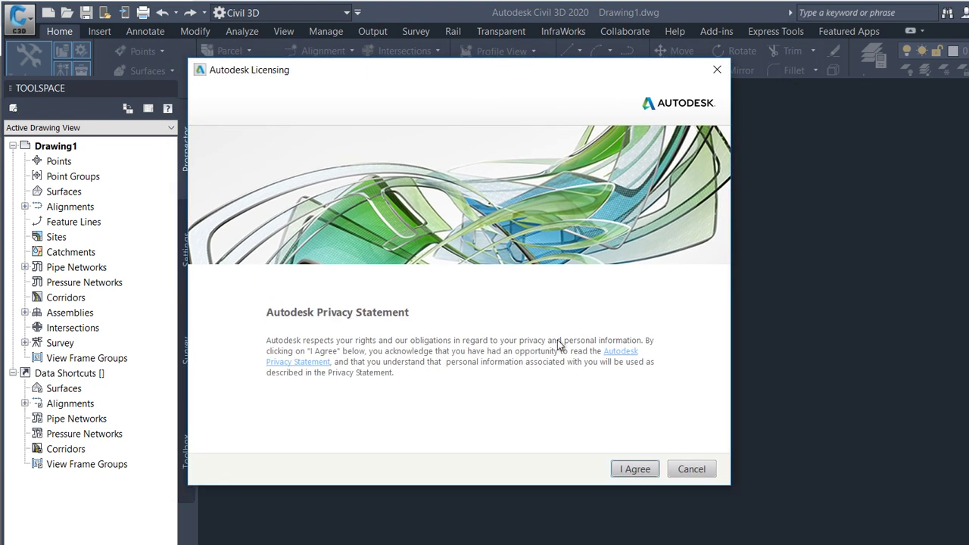
{"action": "left_click", "coordinate": [629, 470]}
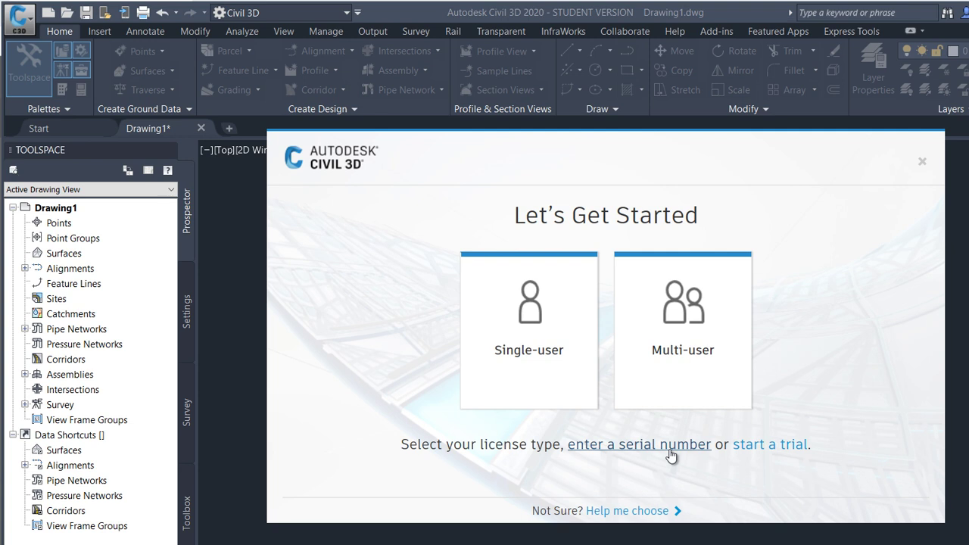
Step: Choose to activate with a serial number from the Let's Get Started screen
{"action": "left_click", "coordinate": [670, 447]}
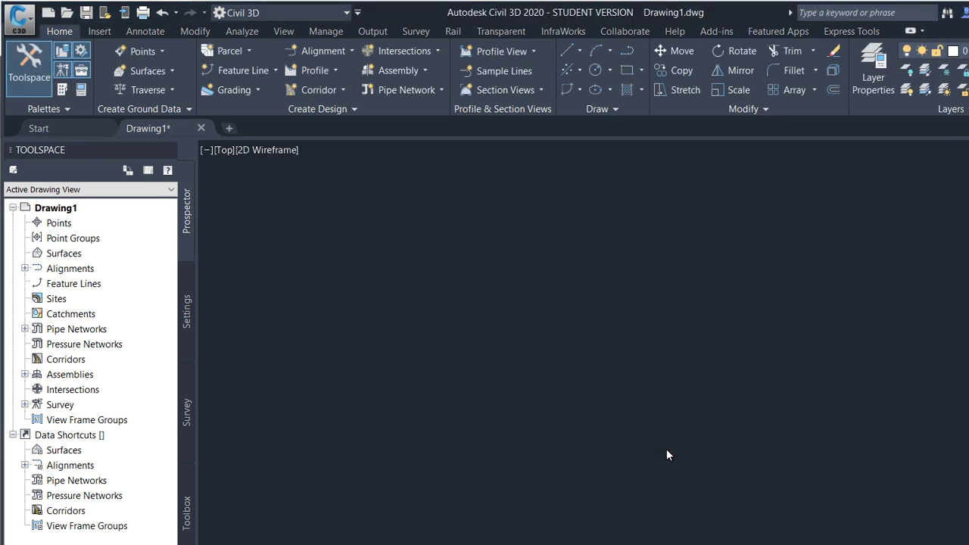